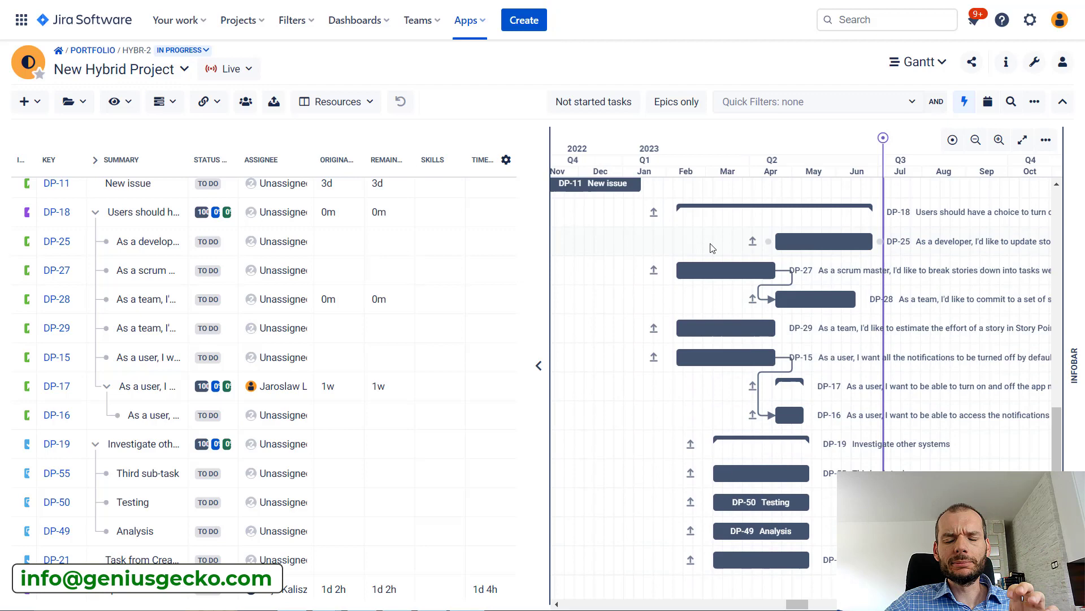
mouse_move(781, 334)
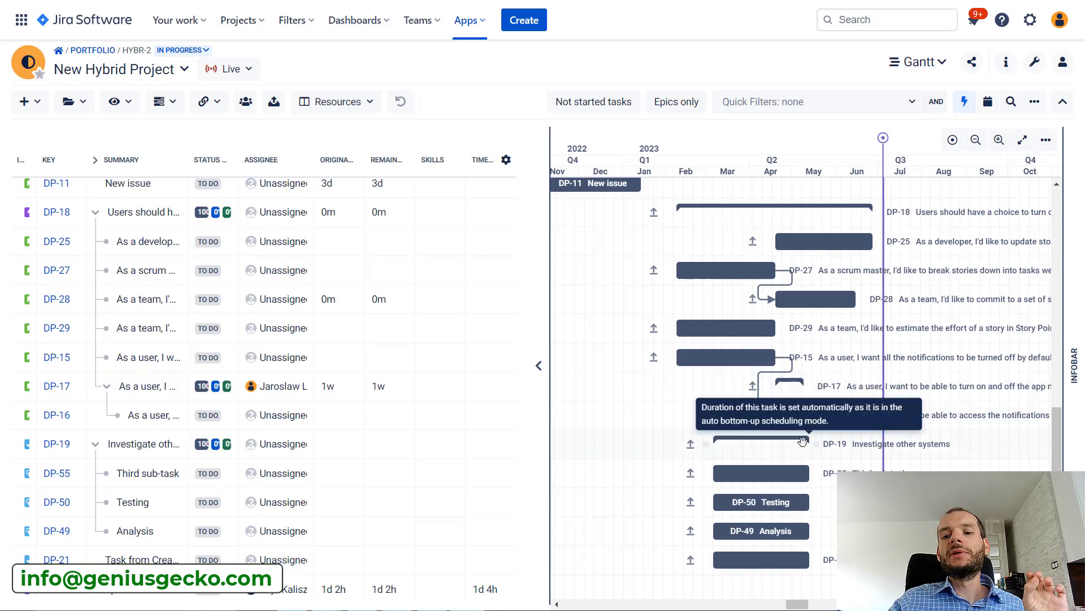
left_click_drag(62, 422, 72, 376)
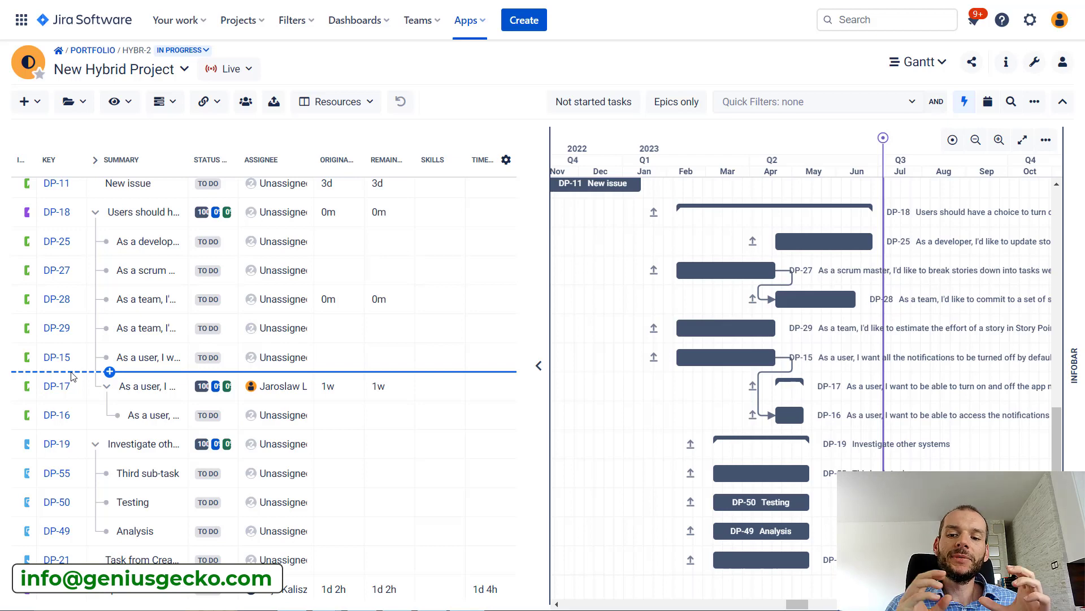
left_click_drag(72, 376, 72, 376)
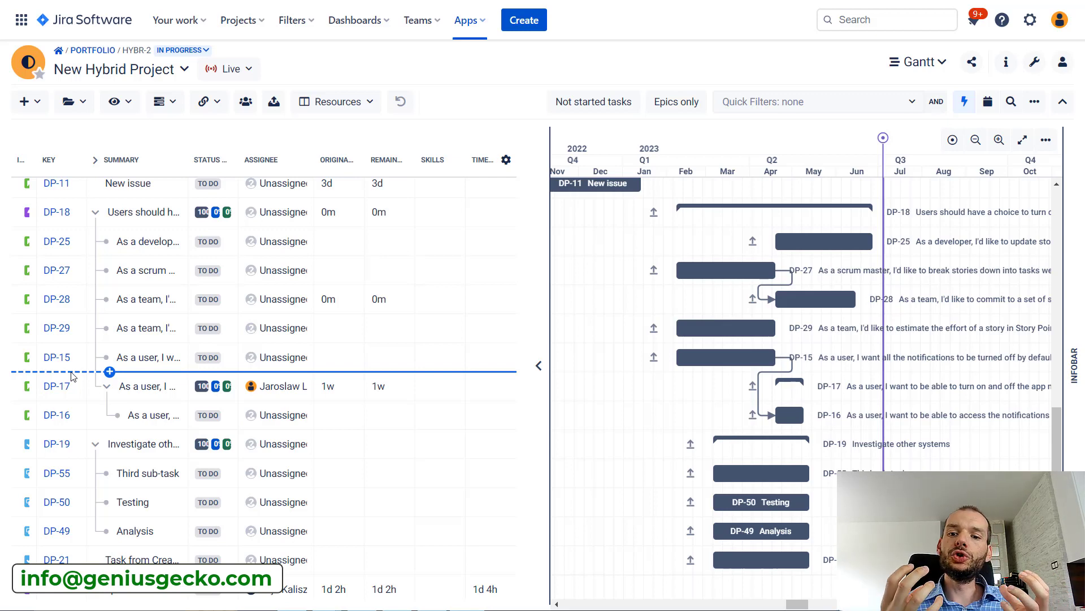
left_click_drag(73, 376, 72, 376)
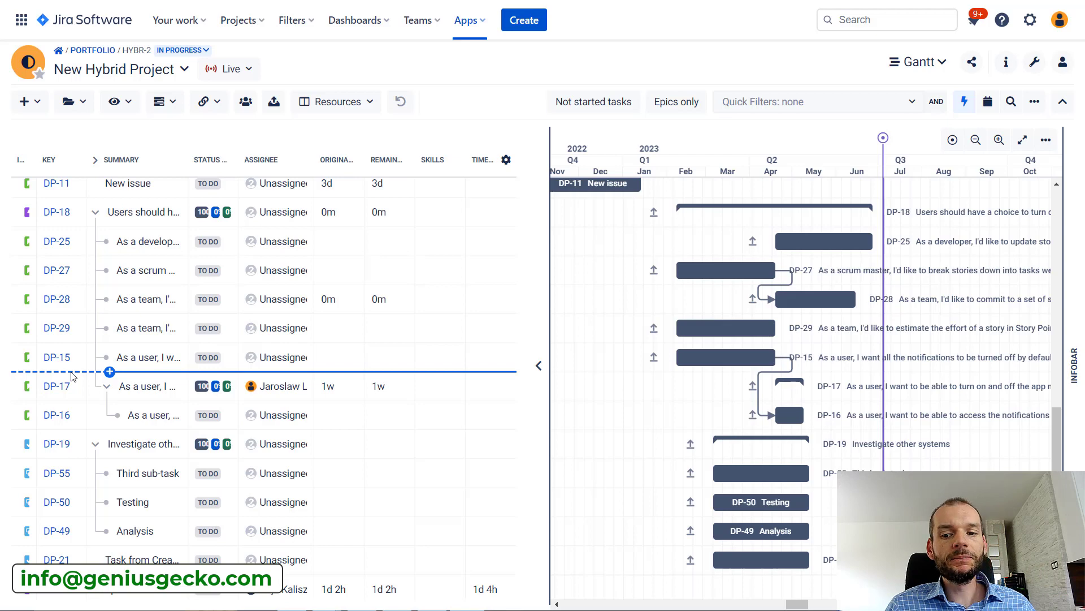
left_click_drag(72, 376, 72, 376)
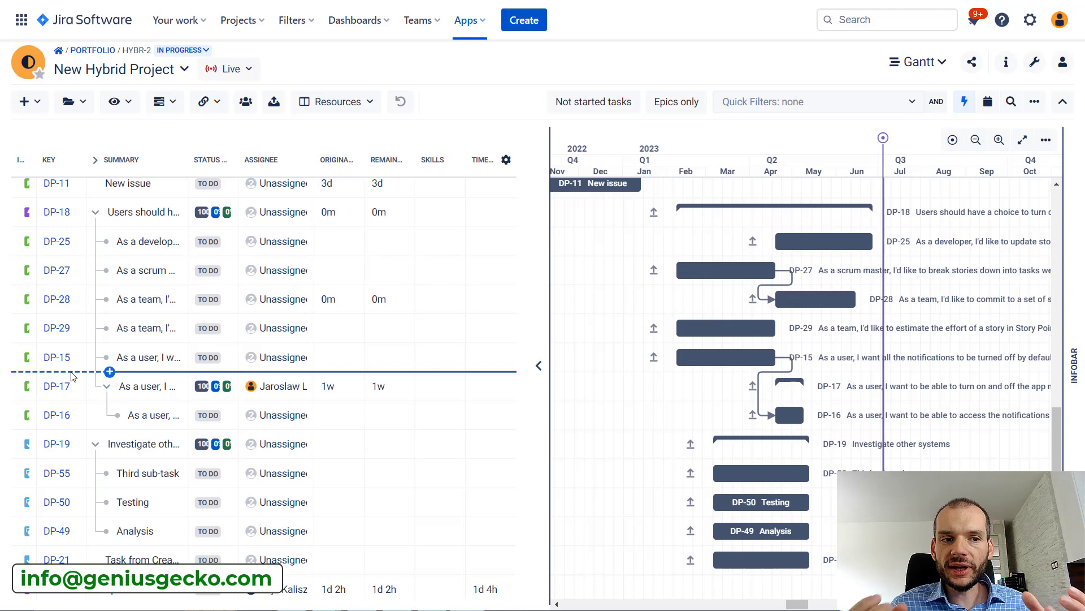
left_click_drag(72, 376, 72, 376)
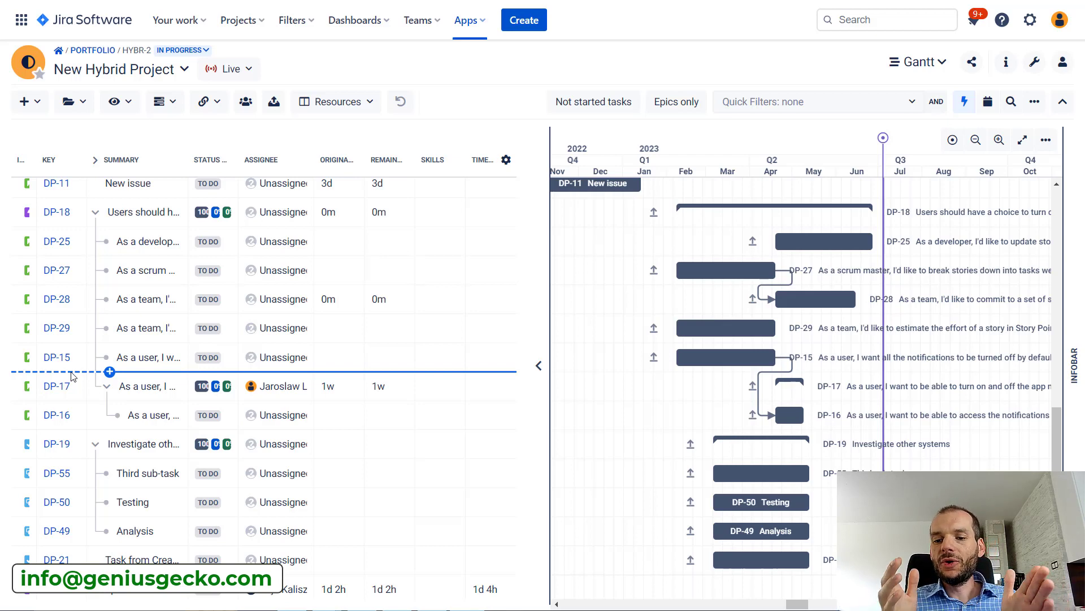
left_click_drag(73, 375, 72, 376)
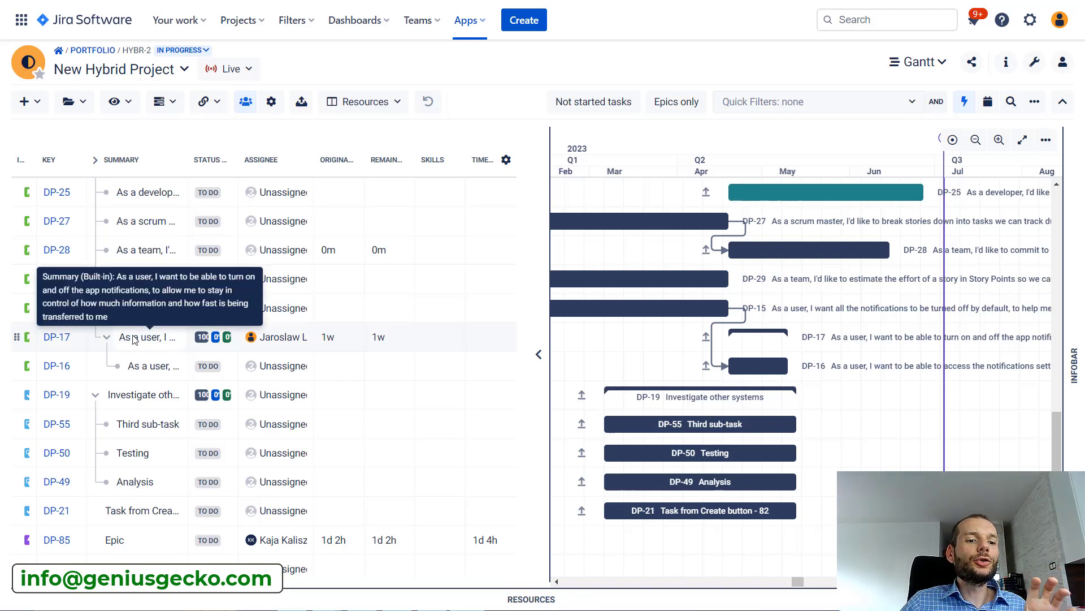
Set the scheduling mode of issue DP-17 to Locked, without including its children
right_click(467, 346)
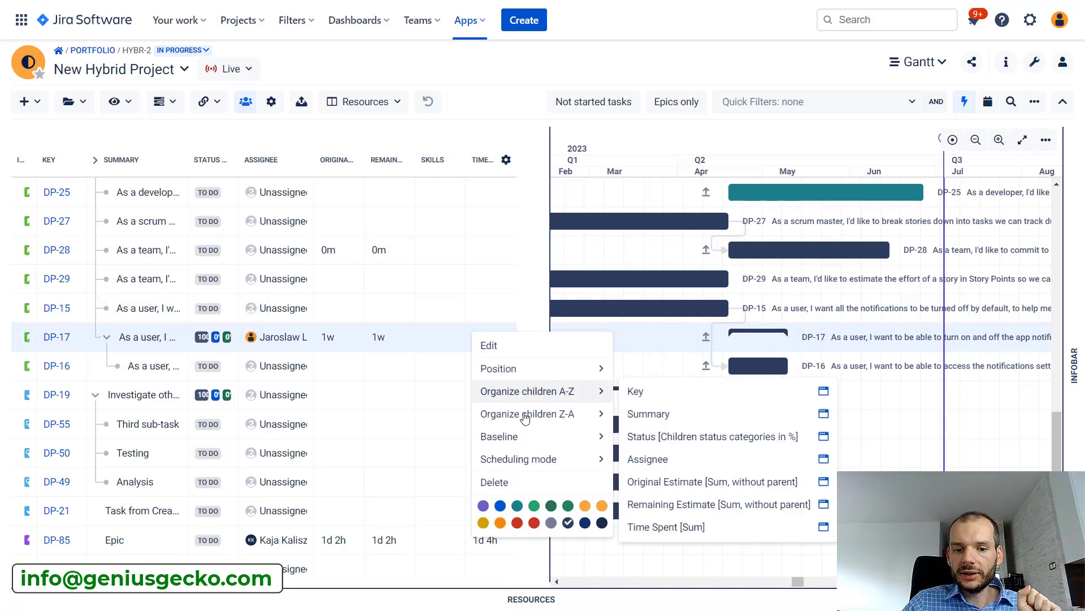
mouse_move(530, 465)
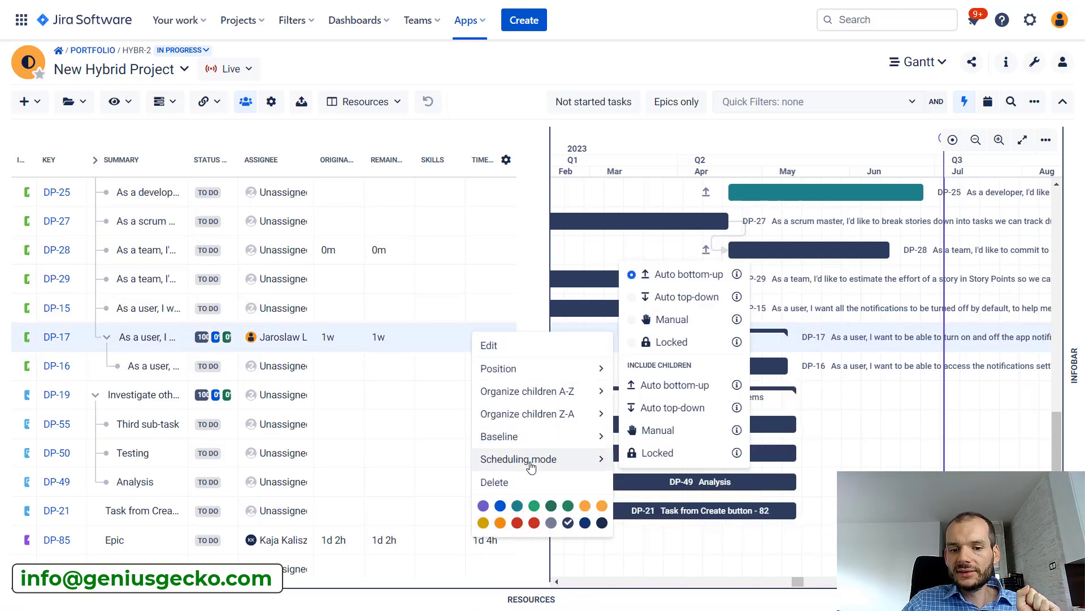
left_click(671, 342)
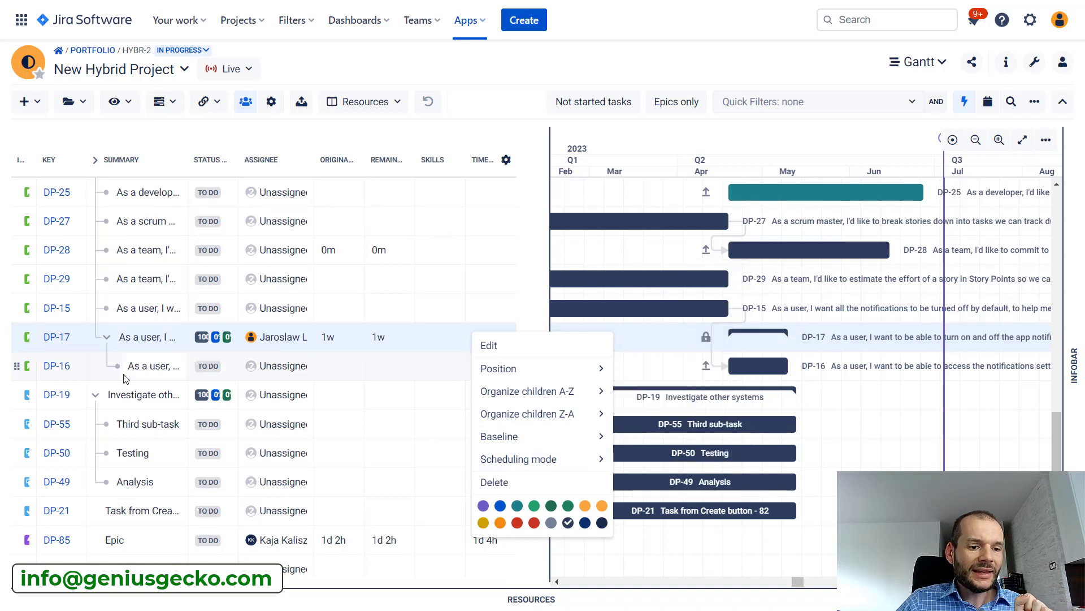
key("Escape")
Create a basic task named "CR 1 Task 1" below DP-16, as a child of DP-17
left_click(110, 380)
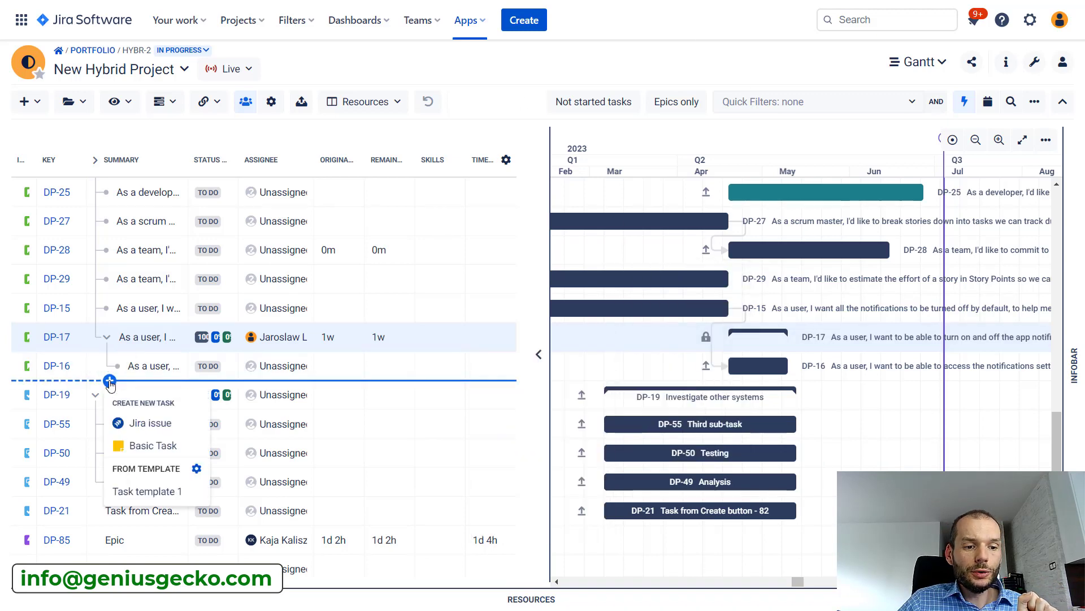
left_click(143, 446)
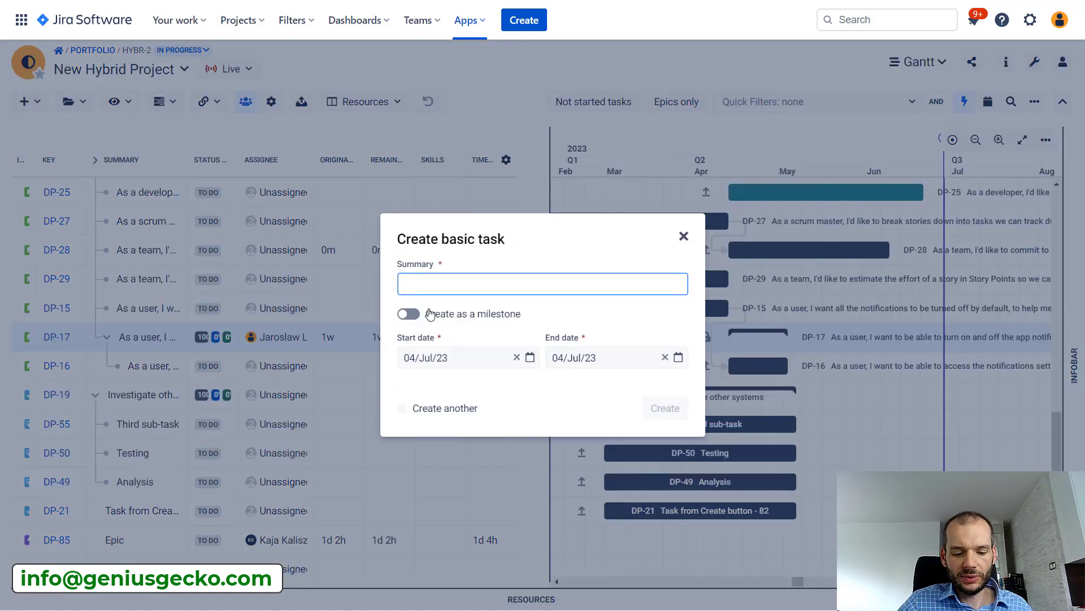
type("CR ")
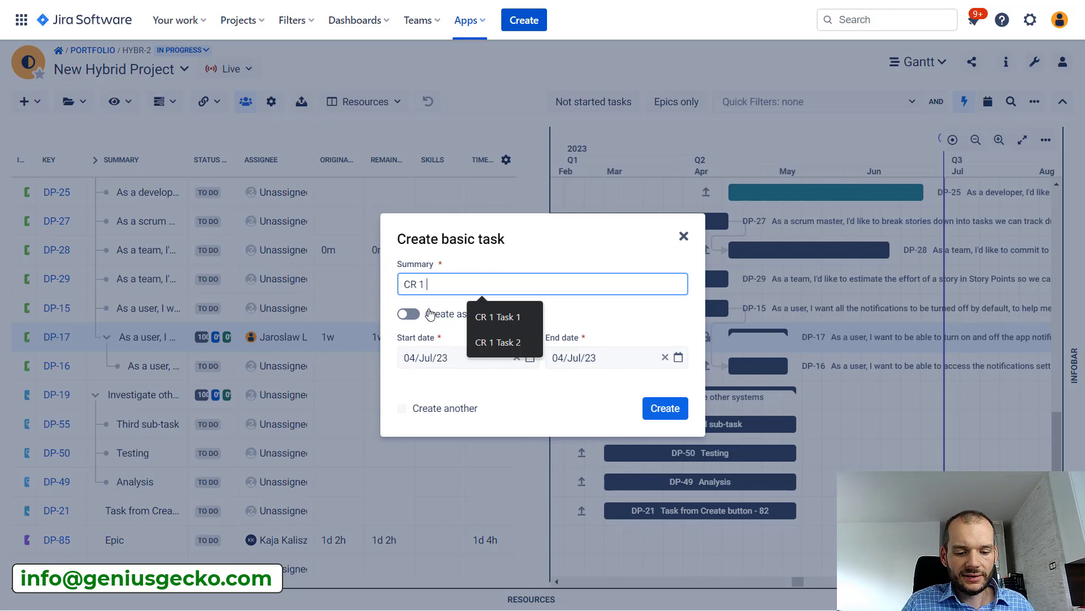
type("1 Task 1")
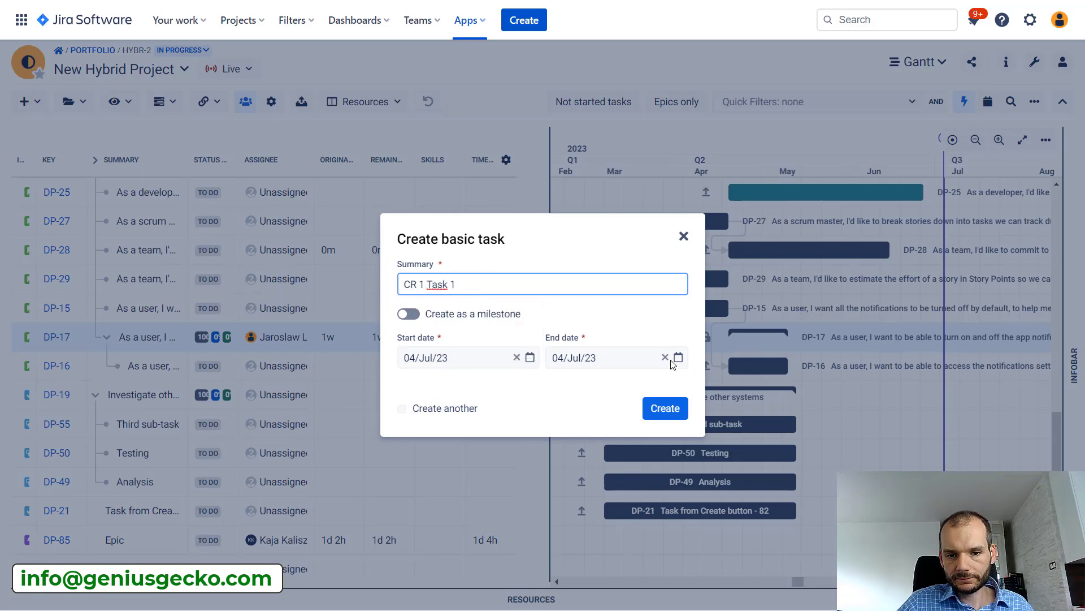
left_click(665, 408)
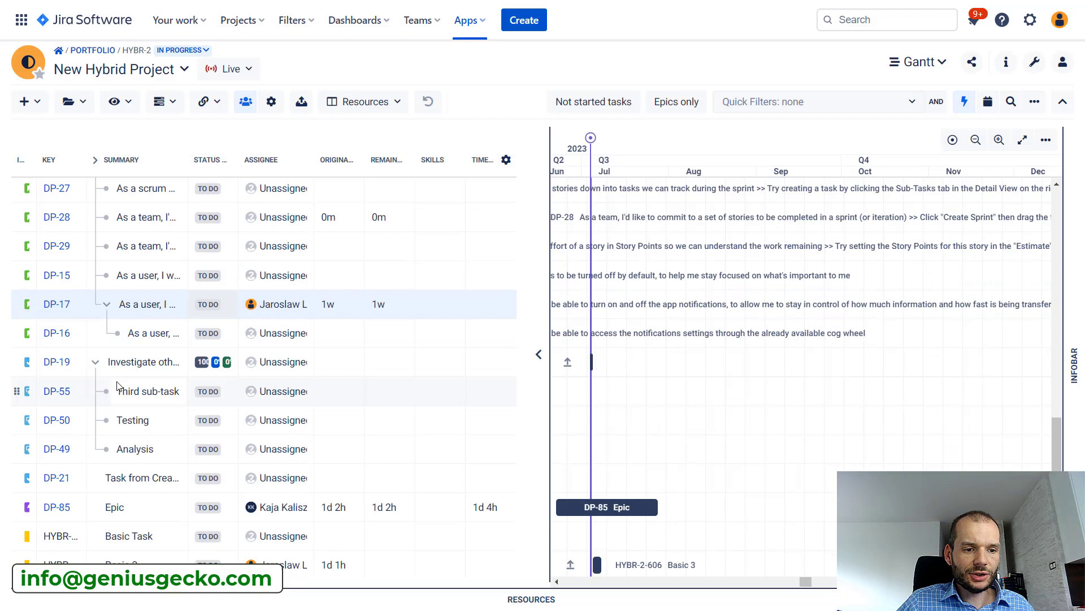
Add a second basic task named "CR 1 Task 2" directly below CR 1 Task 1
left_click(112, 371)
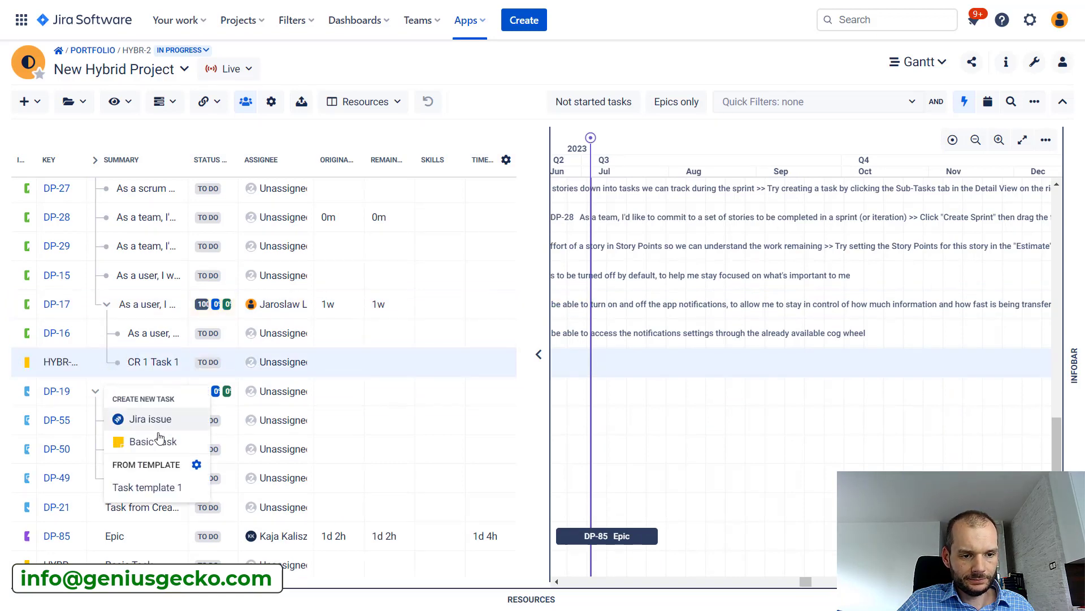
left_click(140, 439)
type("CR")
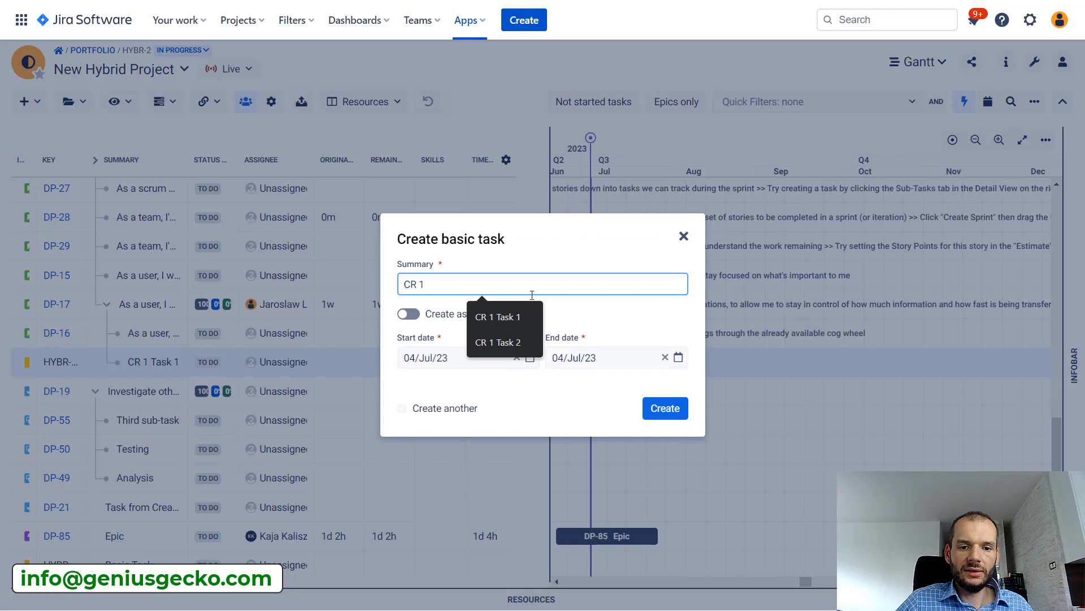
type(" 1")
left_click(523, 343)
left_click(665, 408)
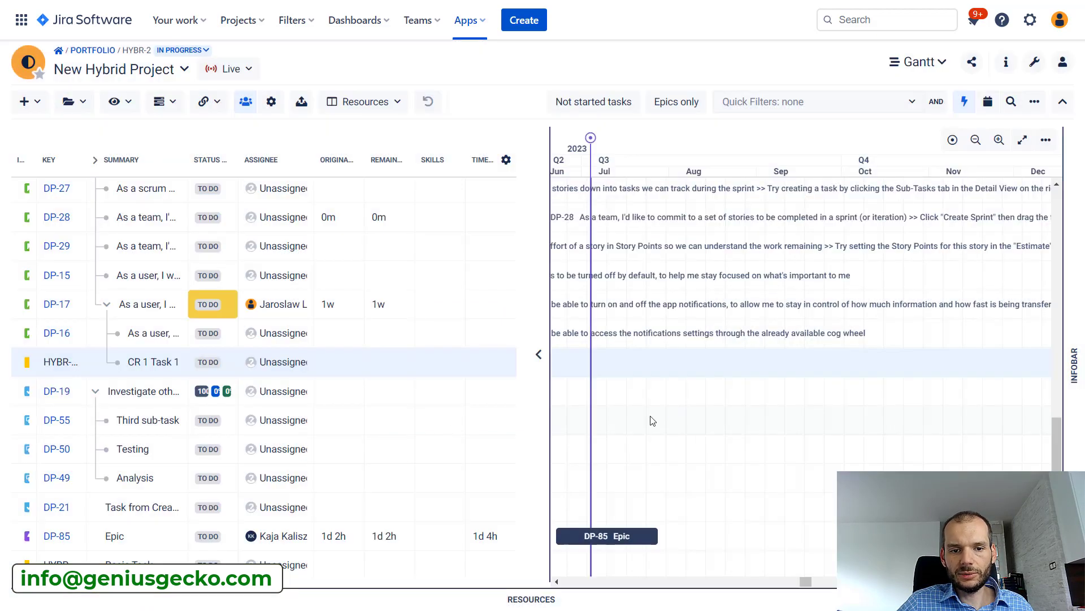
Stretch CR 1 Task 1 to start on 24/Apr/23 and CR 1 Task 2 on 21/Apr/23, and create a dependency from Task 1 to Task 2
left_click(557, 582)
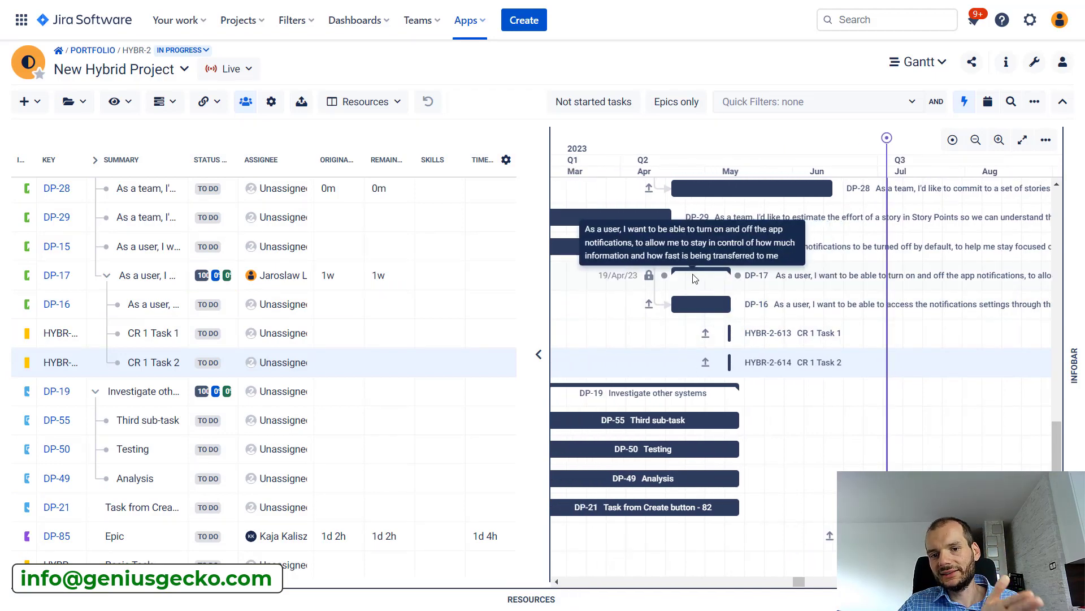
left_click(714, 333)
left_click_drag(713, 332, 705, 364)
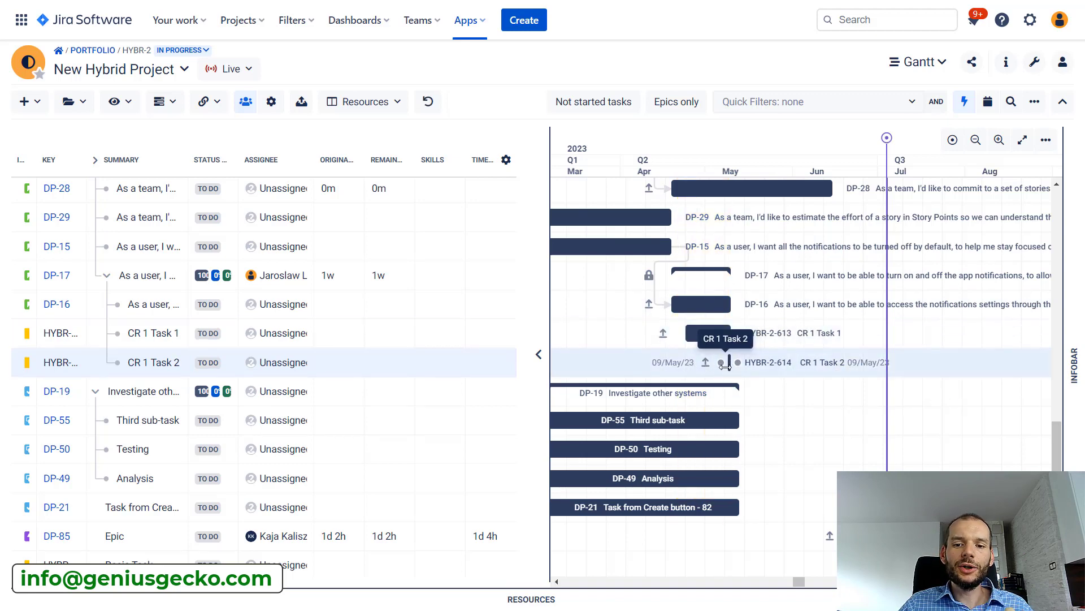
left_click_drag(725, 366, 677, 365)
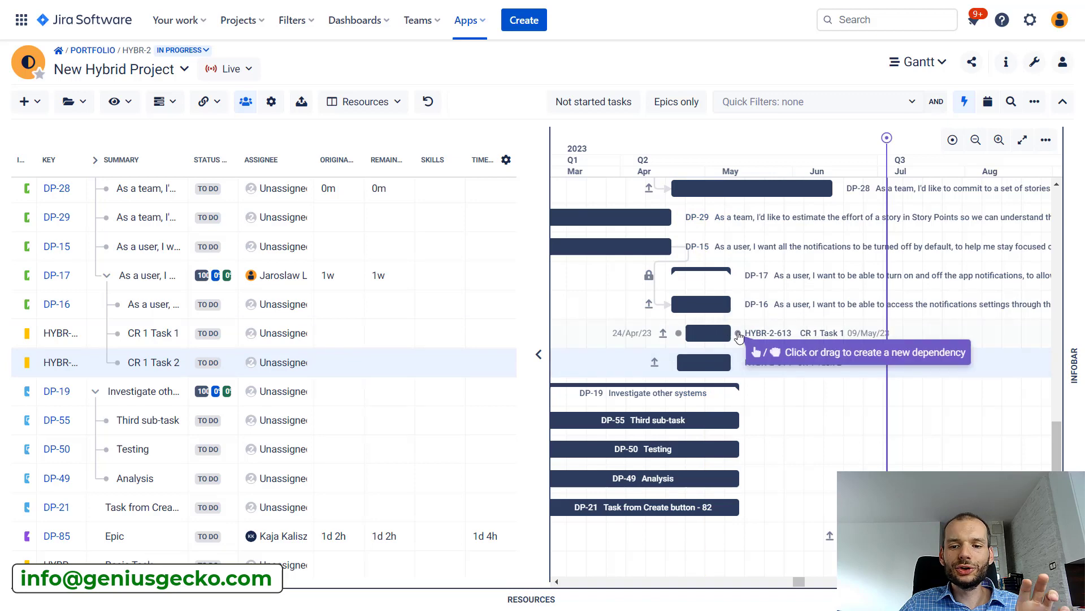
left_click_drag(739, 335, 688, 362)
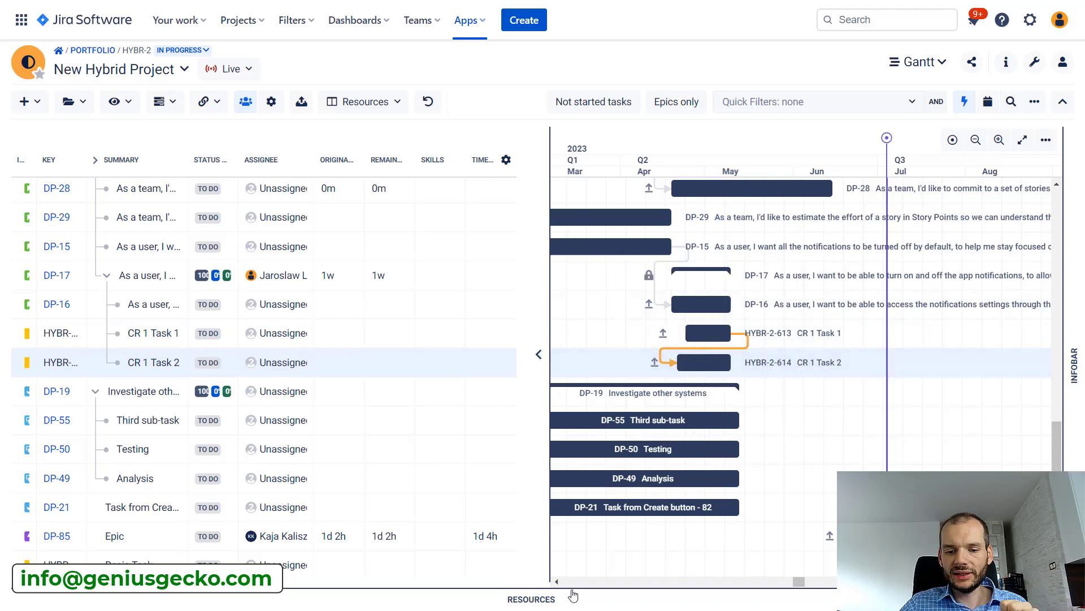
Set the scheduling mode of DP-55 Third sub-task to Locked and create a dependency from CR 1 Task 2 to it
left_click(556, 581)
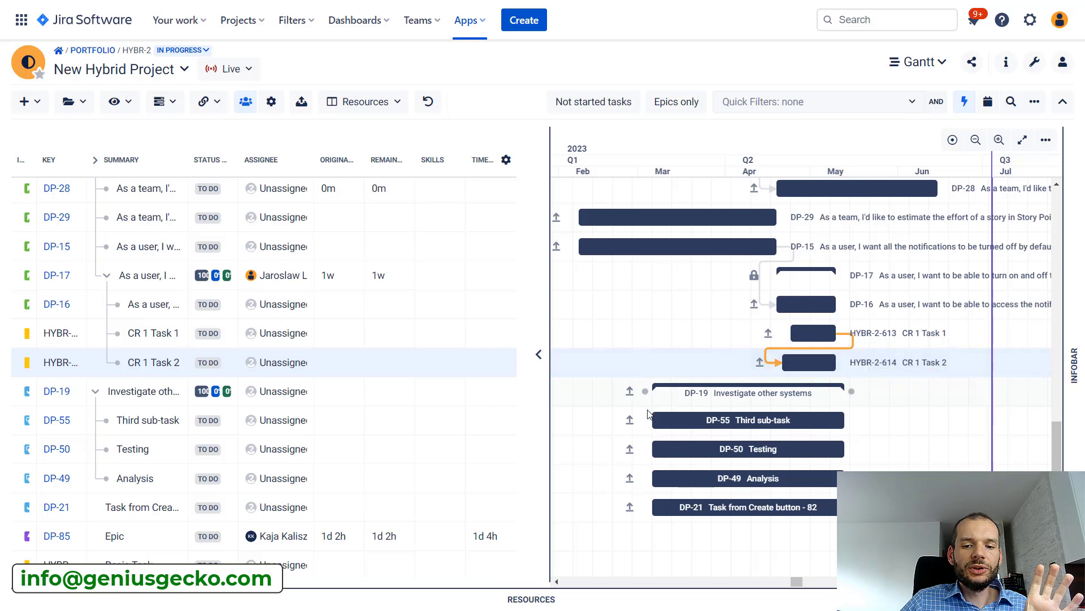
right_click(414, 422)
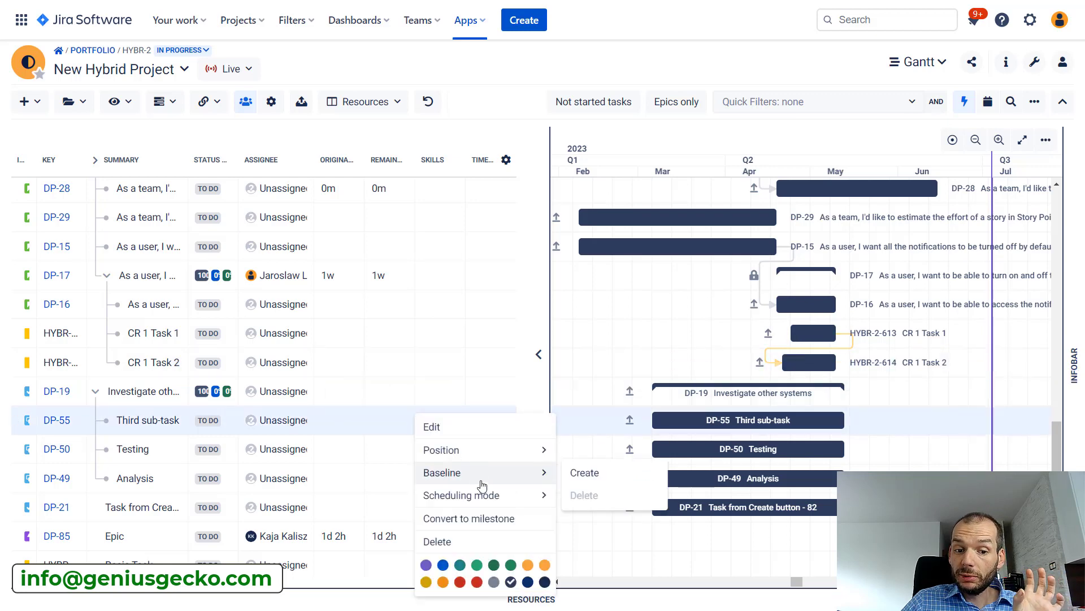
mouse_move(481, 498)
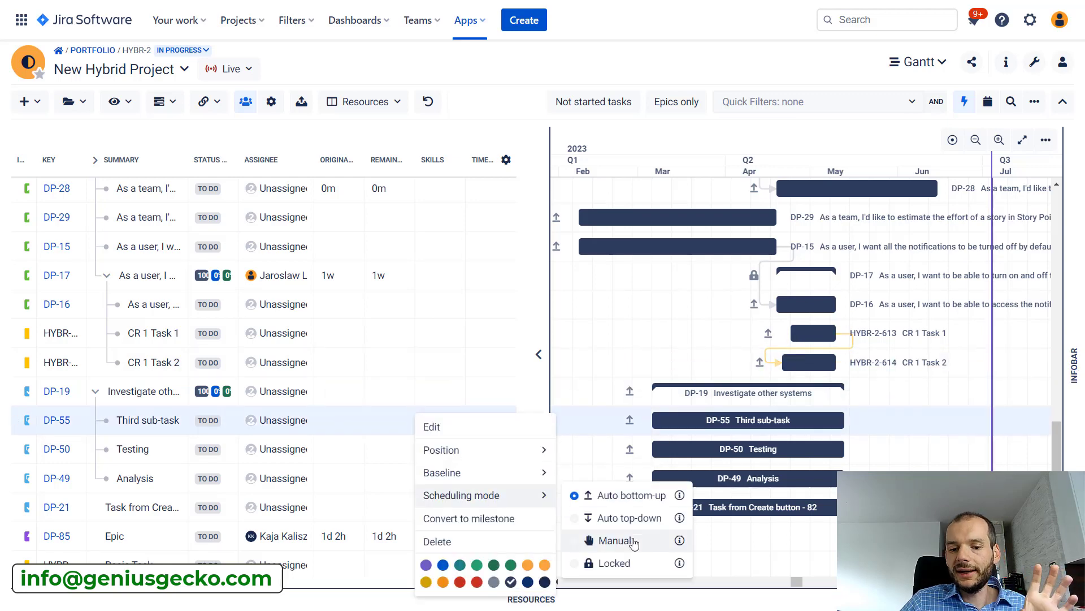
left_click(624, 562)
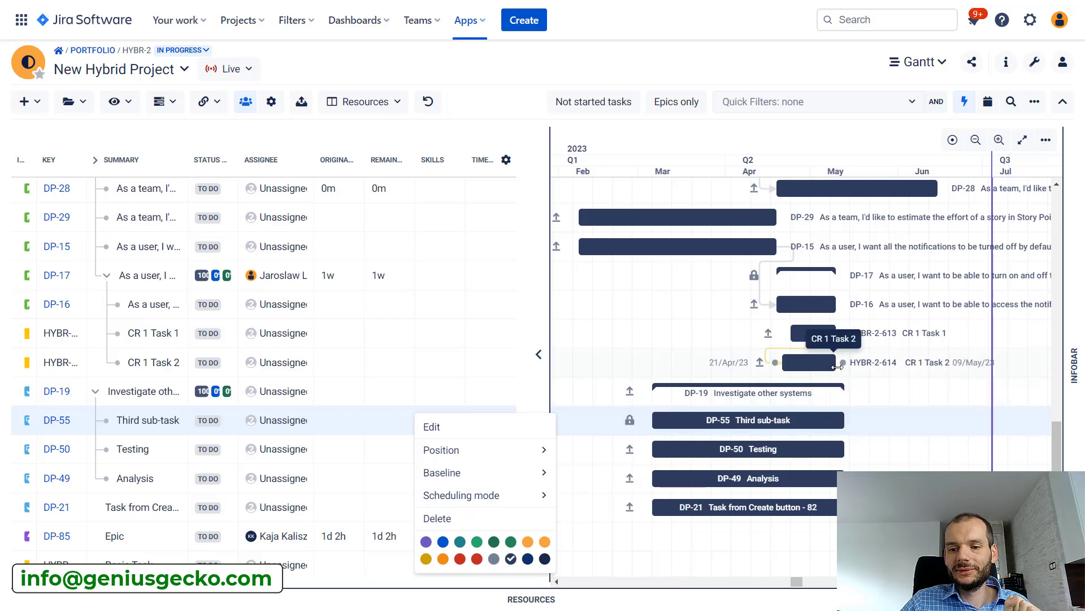
left_click_drag(843, 365, 667, 418)
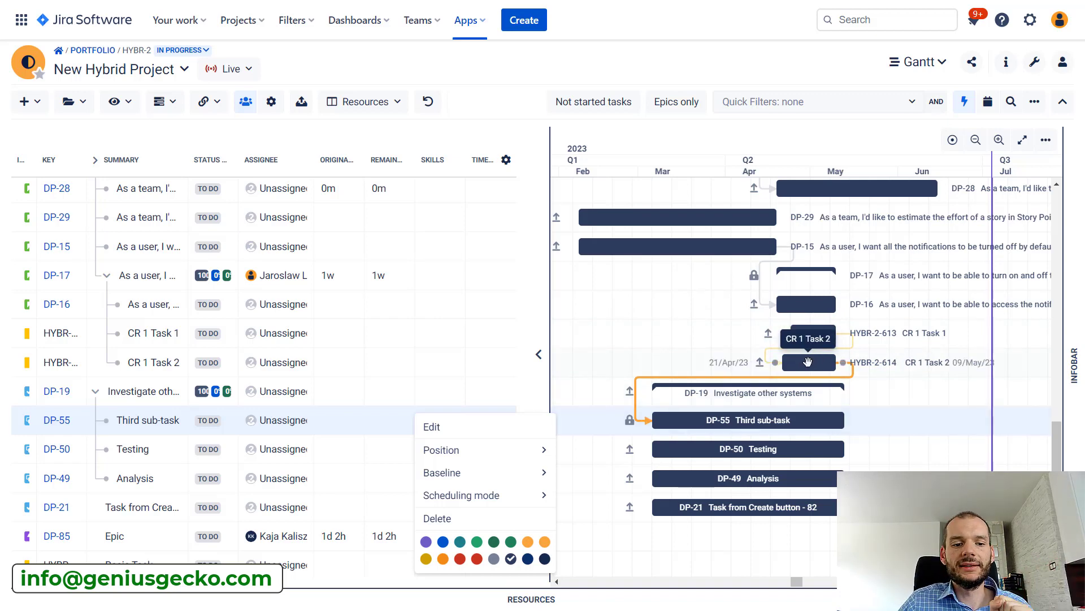
left_click(356, 367)
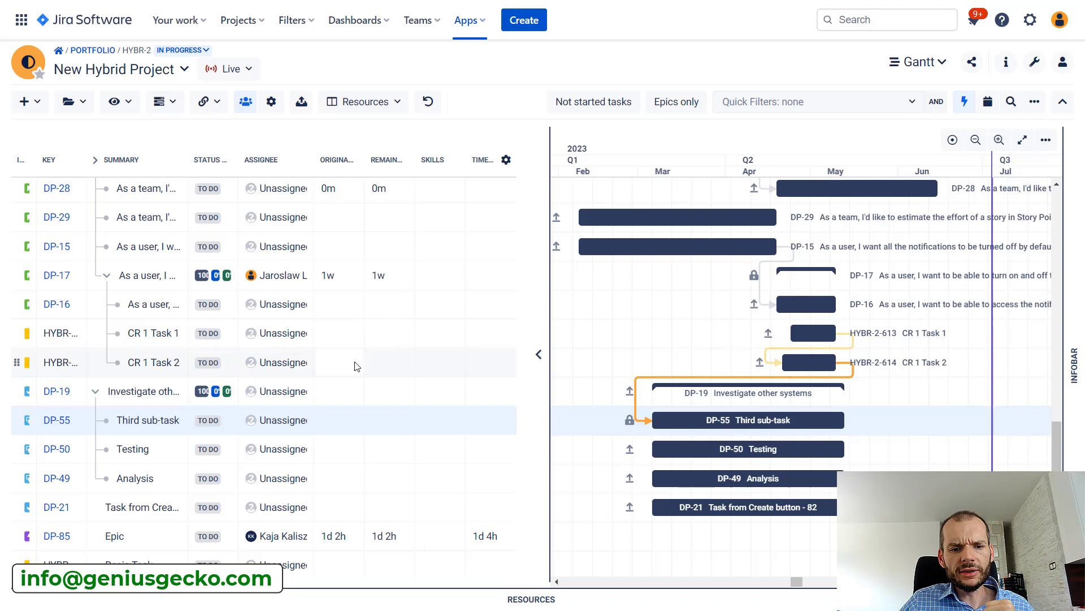
Colour the Gantt bars of CR 1 Task 2 and CR 1 Task 1 red
right_click(390, 362)
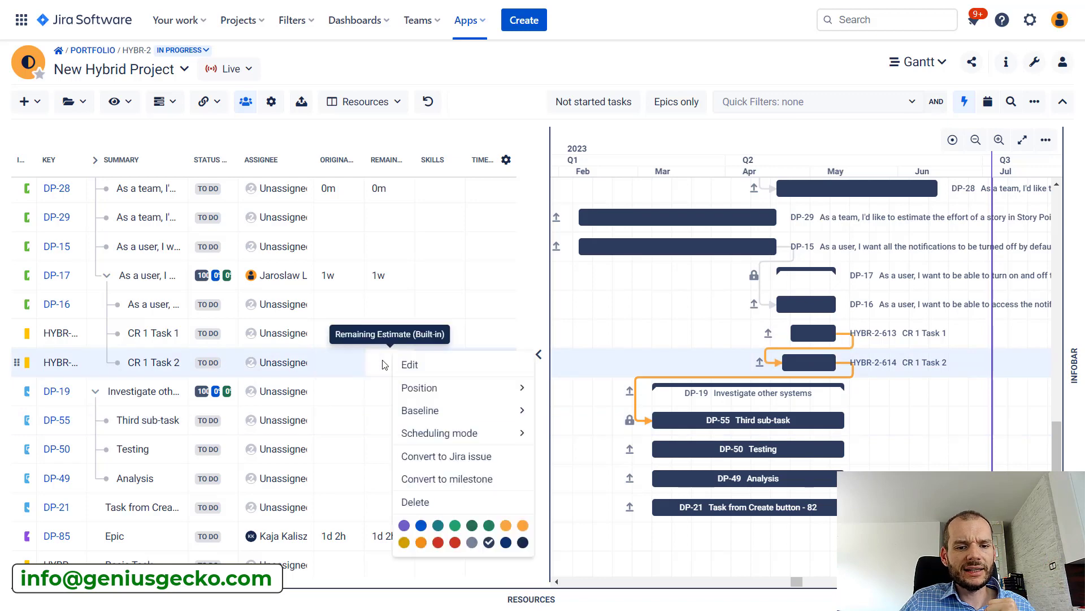
left_click(456, 543)
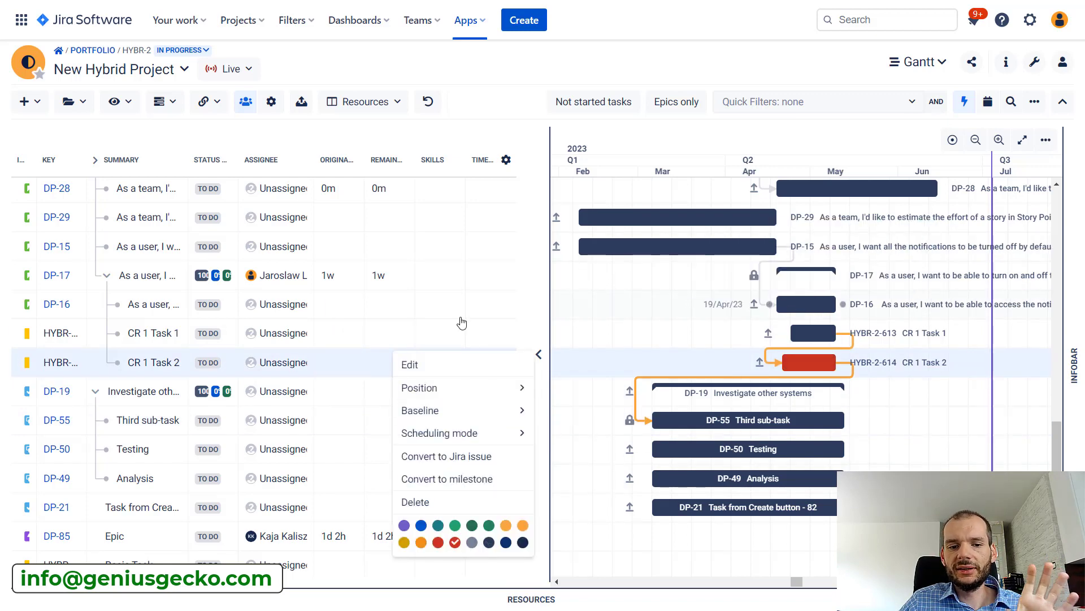
right_click(351, 334)
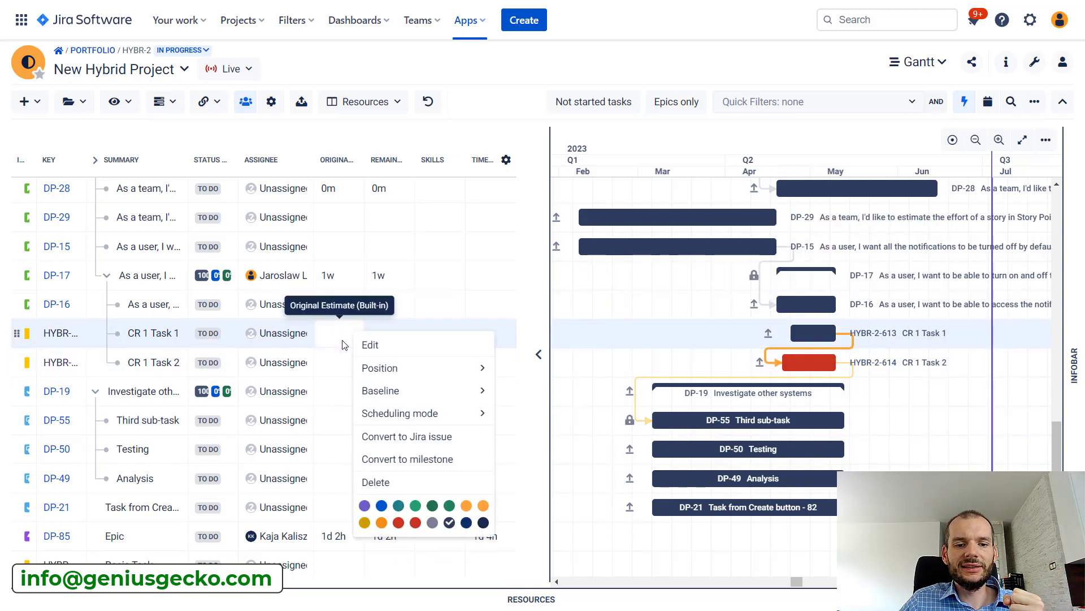
left_click(416, 523)
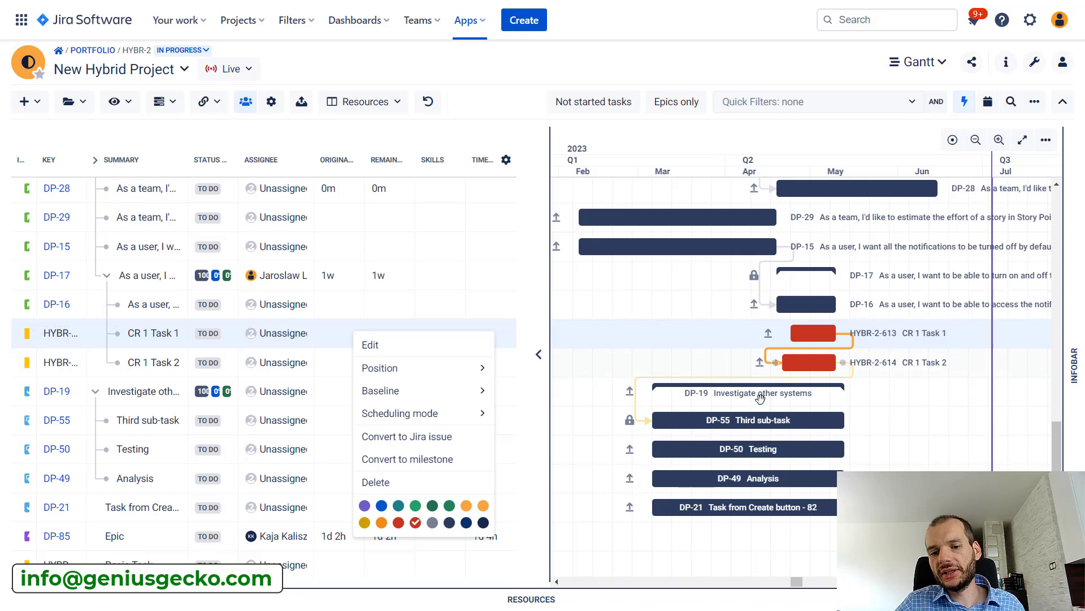
Switch the project's Gantt from Live mode to the CR 1 scenario
left_click(238, 74)
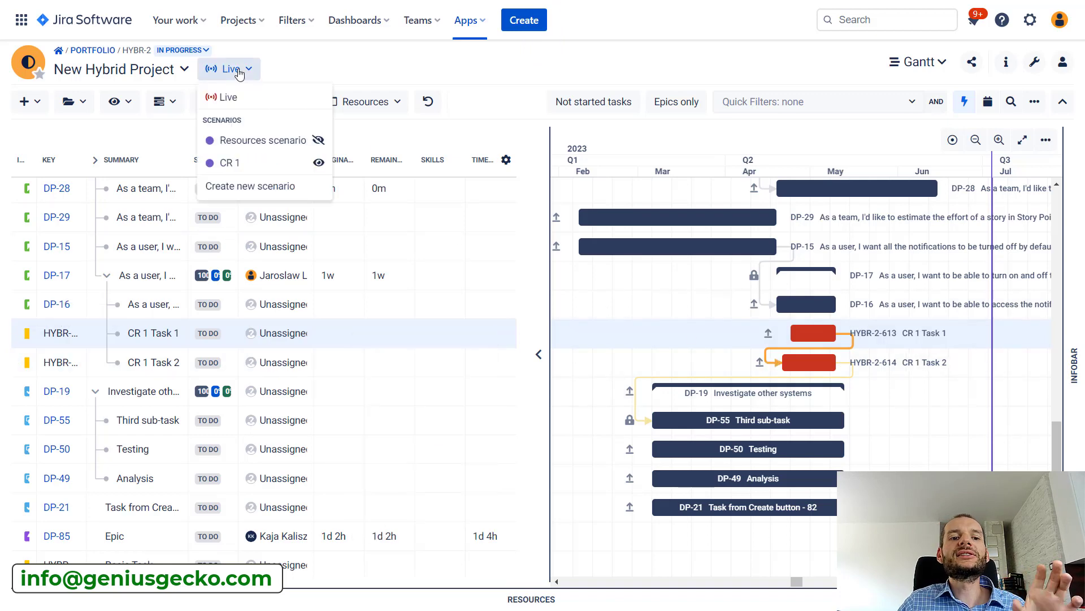
left_click(238, 165)
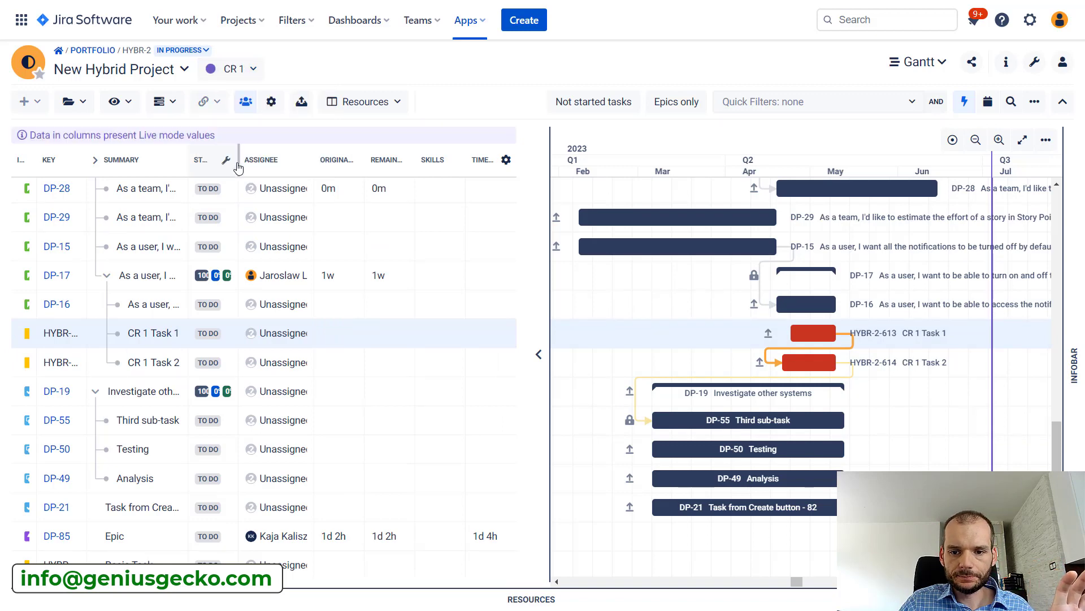
mouse_move(669, 210)
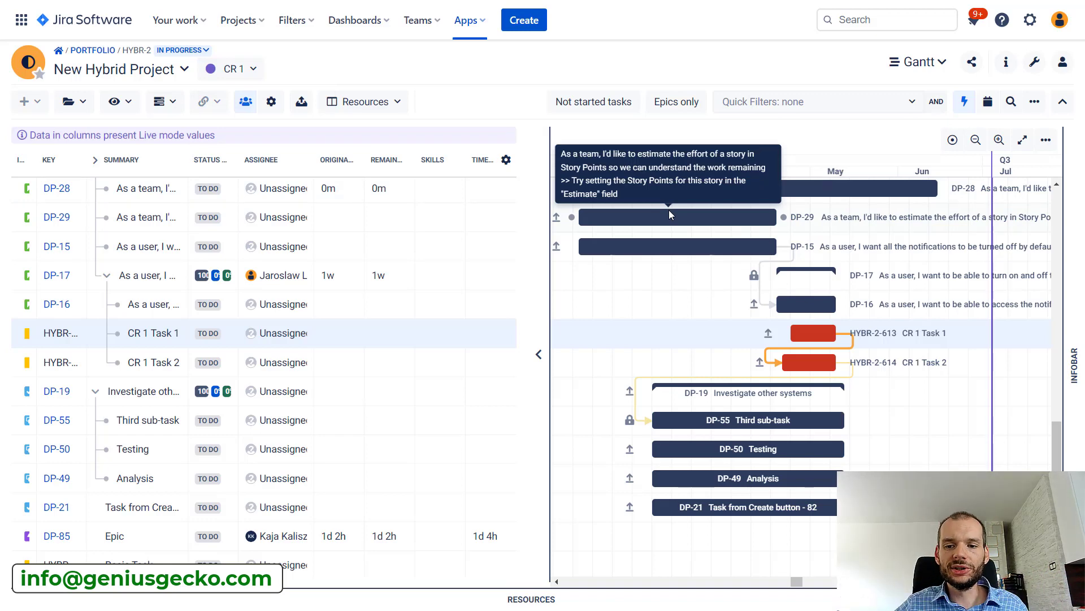
Set the scheduling mode of DP-17 and of DP-55 Third sub-task to Auto bottom-up in the CR 1 scenario
right_click(480, 281)
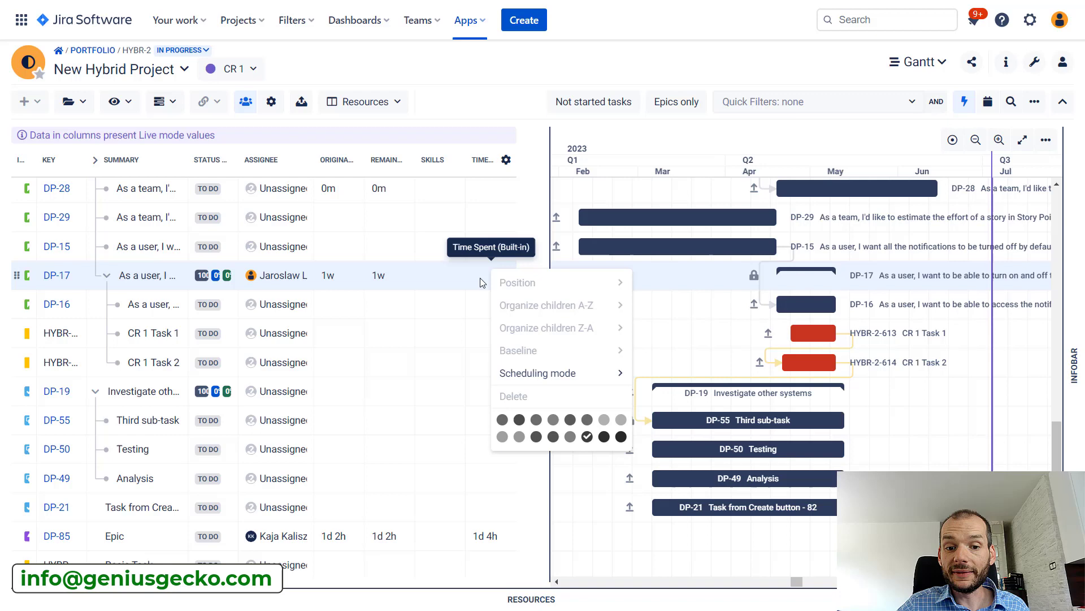
mouse_move(606, 385)
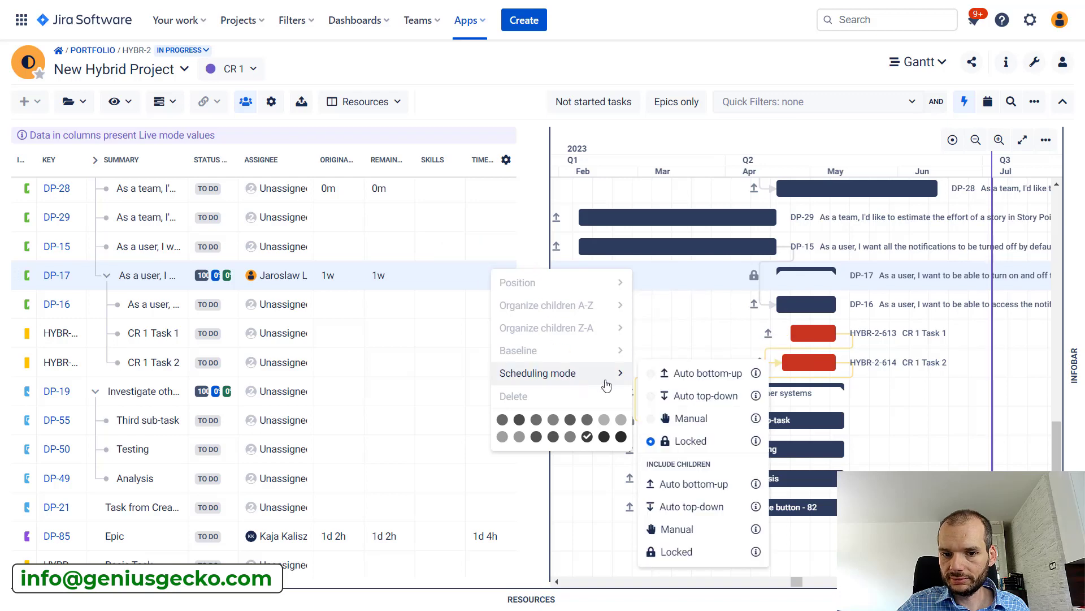
left_click(717, 375)
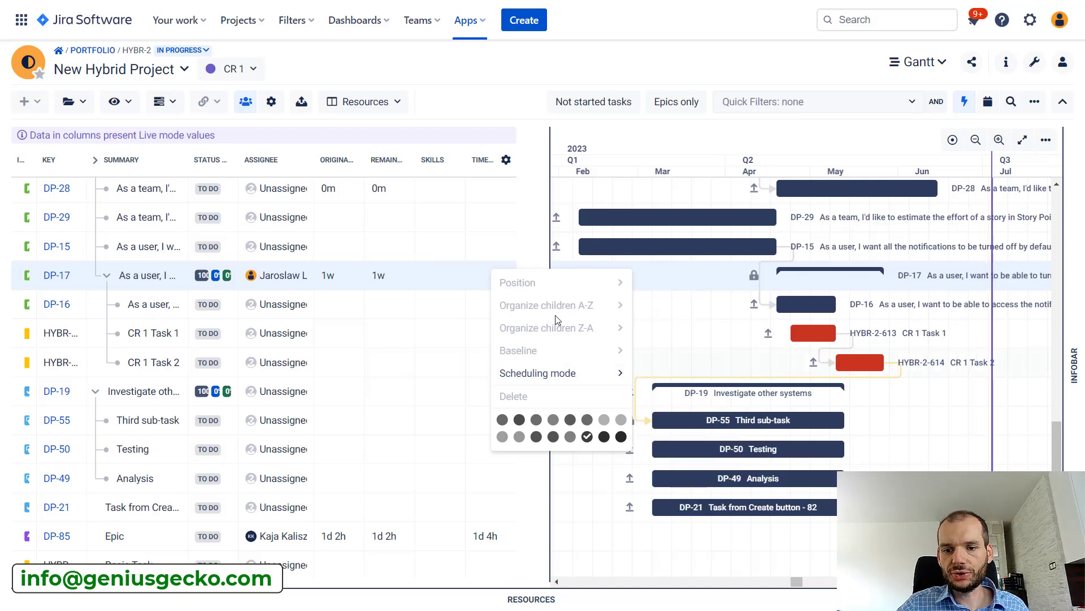
right_click(388, 424)
mouse_move(532, 481)
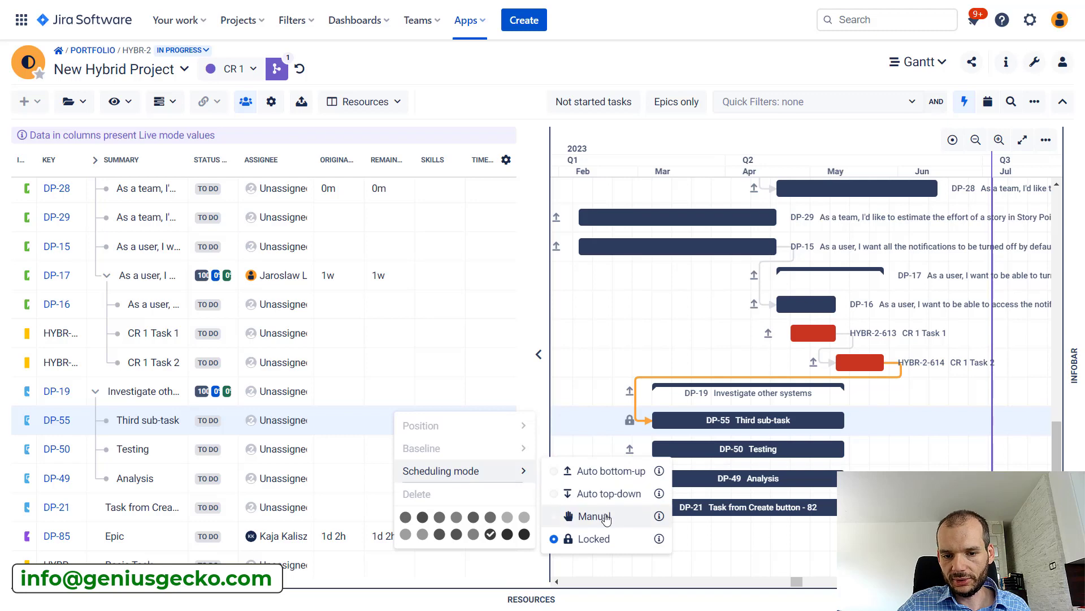
left_click(613, 472)
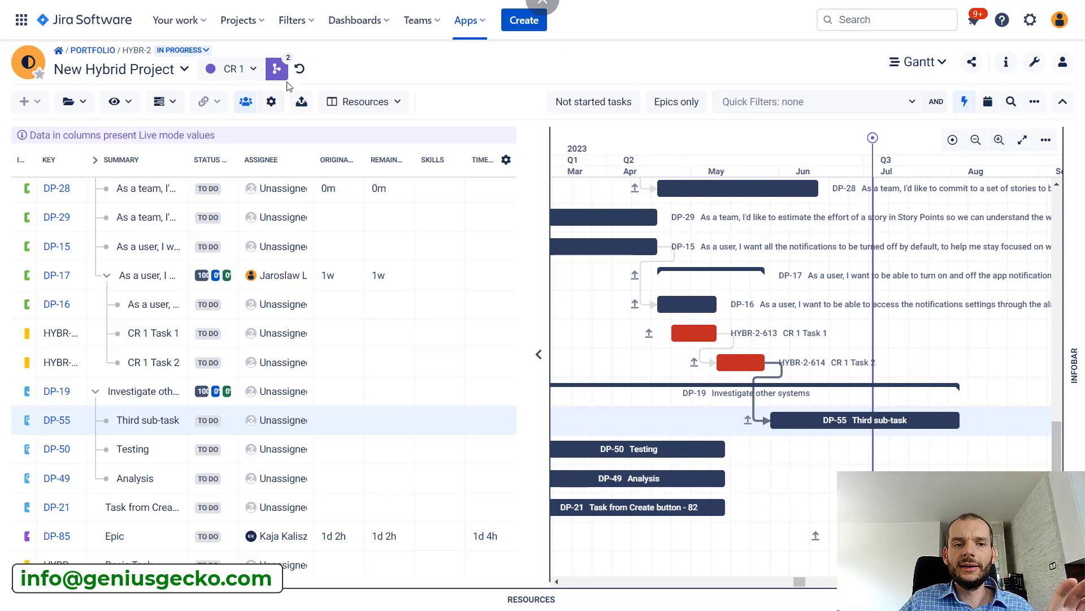
Compare the schedule in Live mode with the CR 1 scenario, ending back in CR 1
left_click(234, 68)
left_click(274, 142)
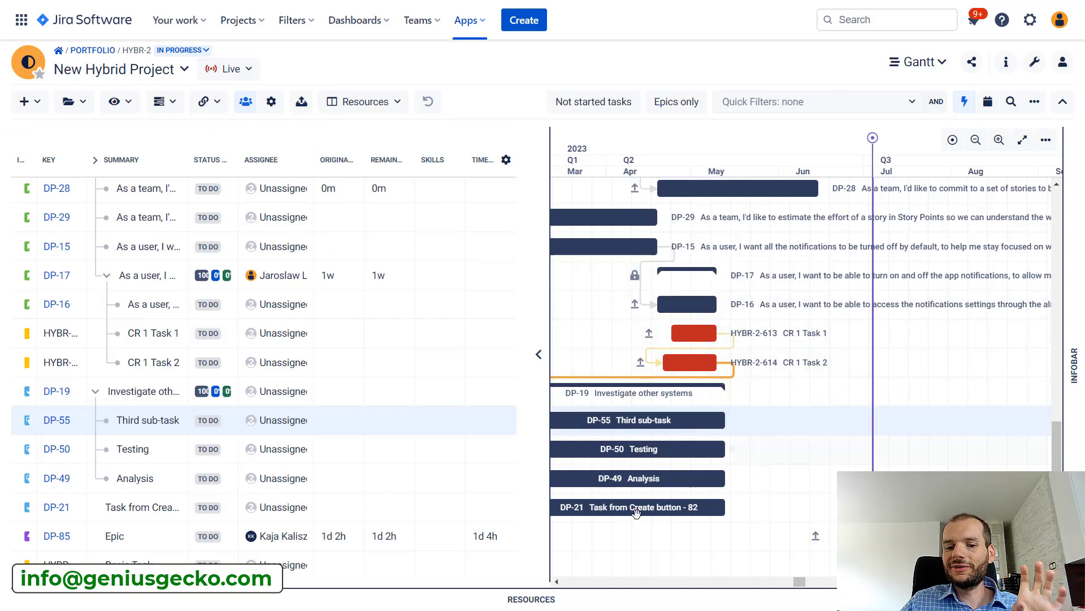
scroll(552, 570, "left", 1)
left_click(215, 68)
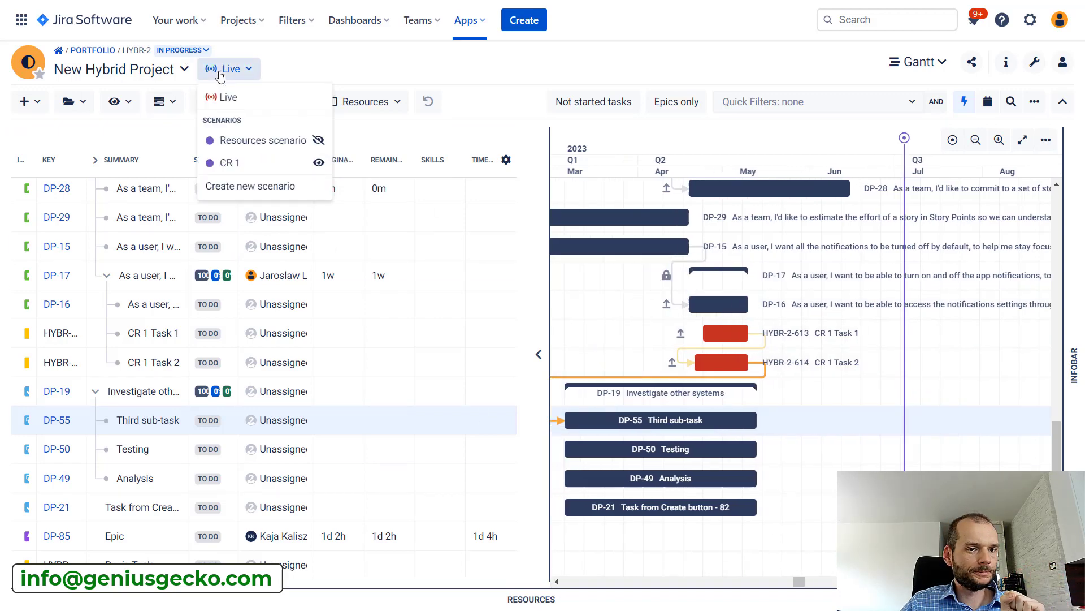
left_click(254, 165)
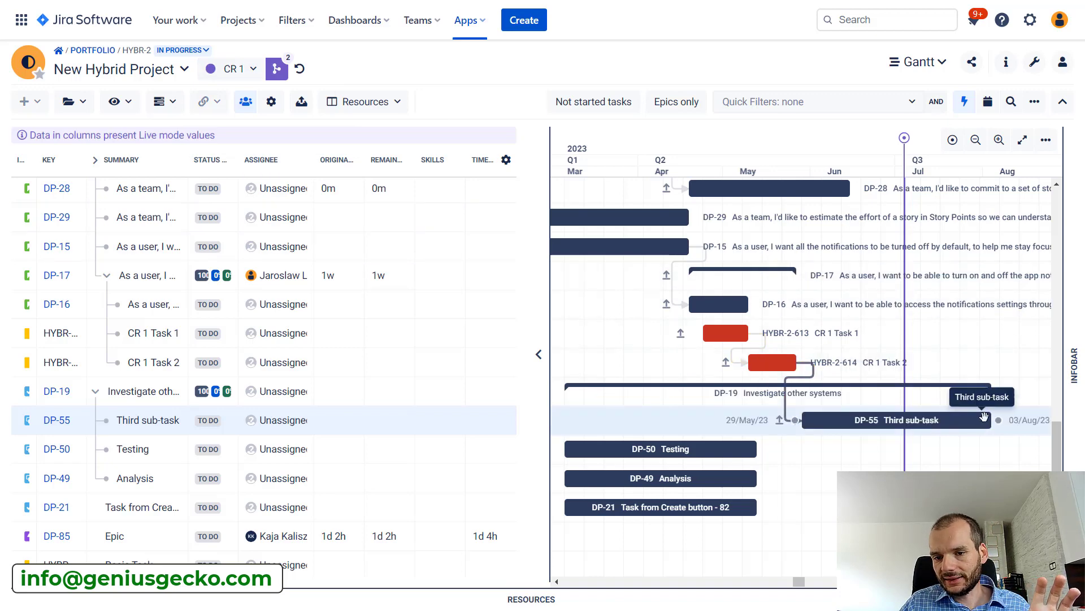
Stretch CR 1 Task 2 to end about mid-June and check the resource workload for the change
left_click_drag(798, 364, 852, 364)
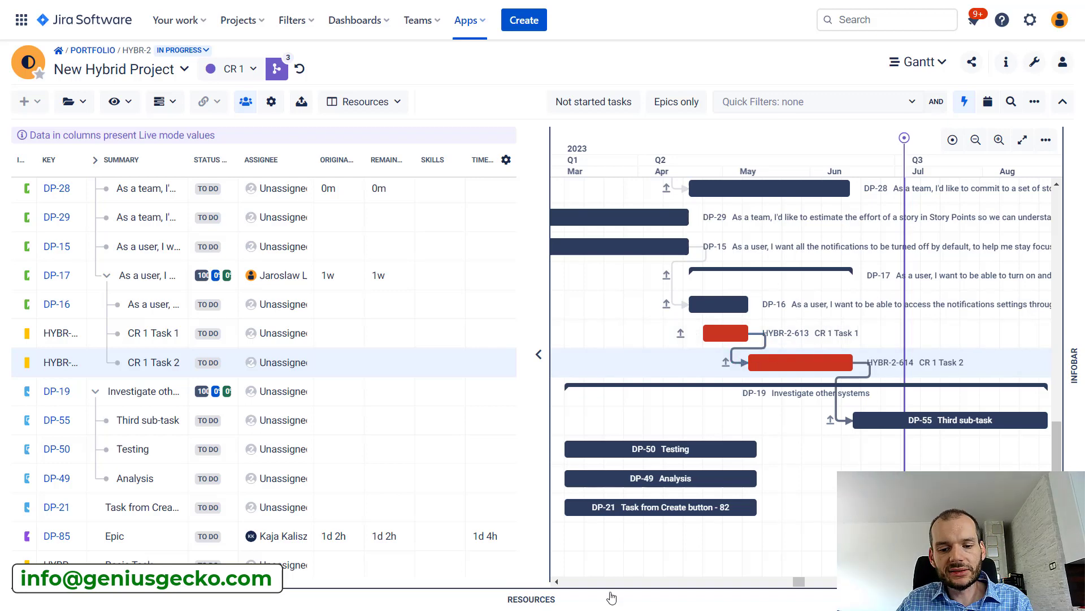
left_click(596, 604)
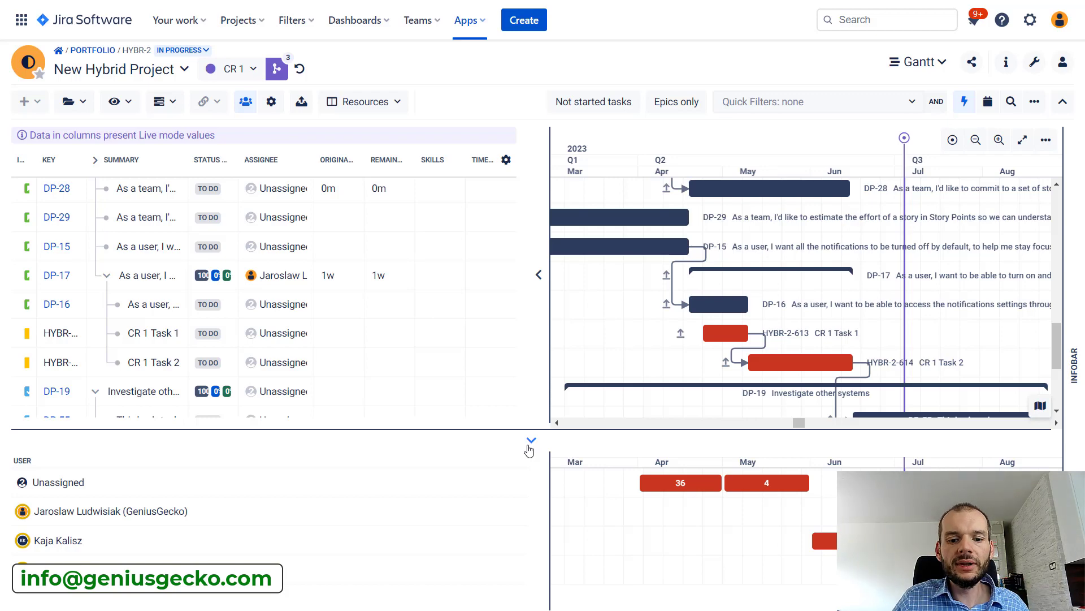
left_click(531, 441)
View the form for creating a new scenario with its Private option, and close it without creating one
left_click(251, 70)
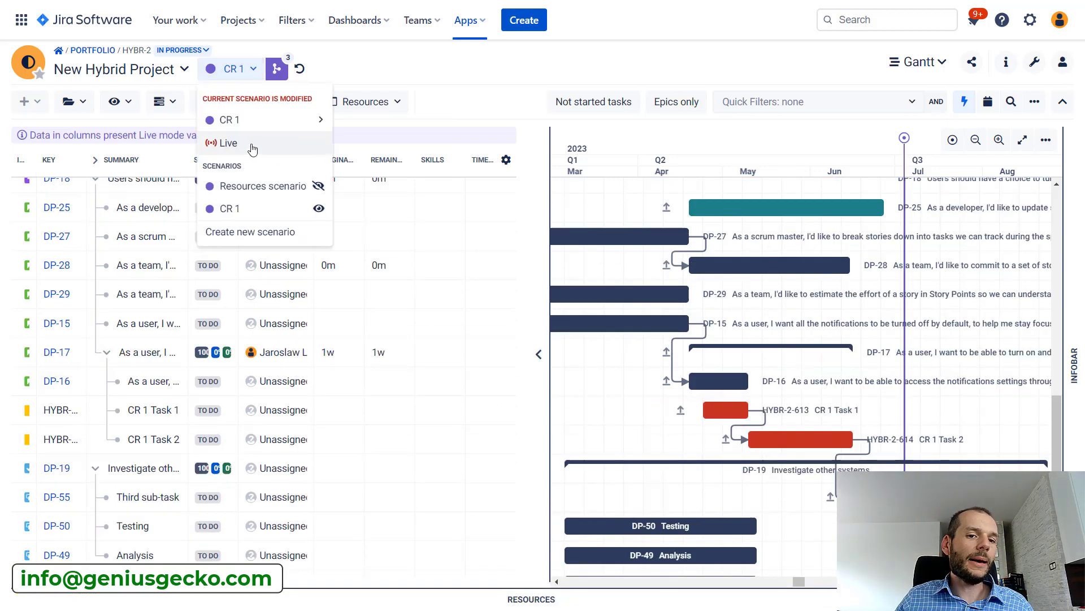
mouse_move(237, 129)
left_click(238, 232)
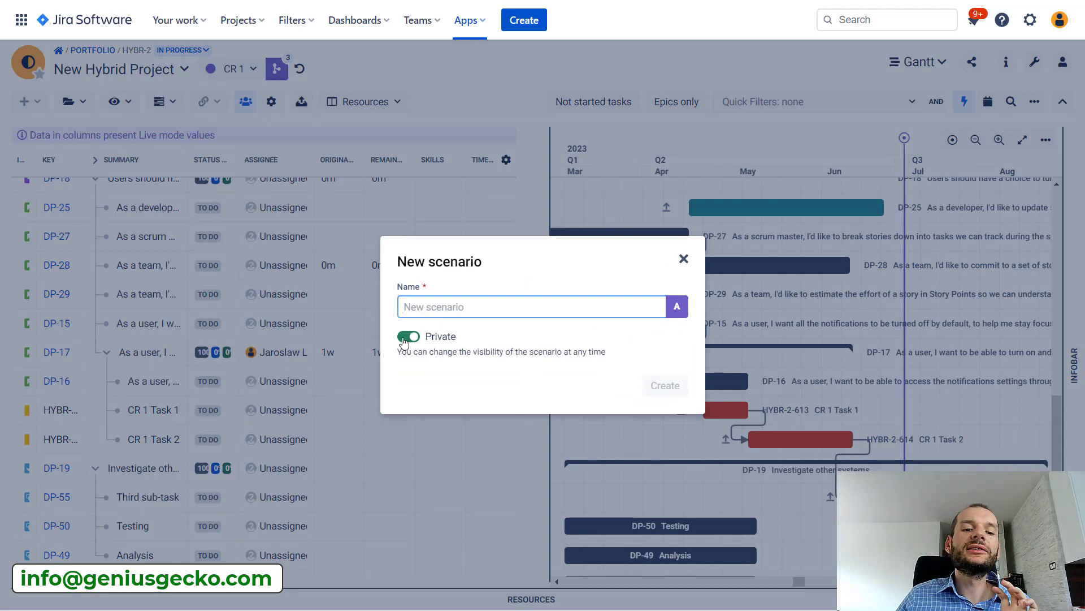
left_click(684, 261)
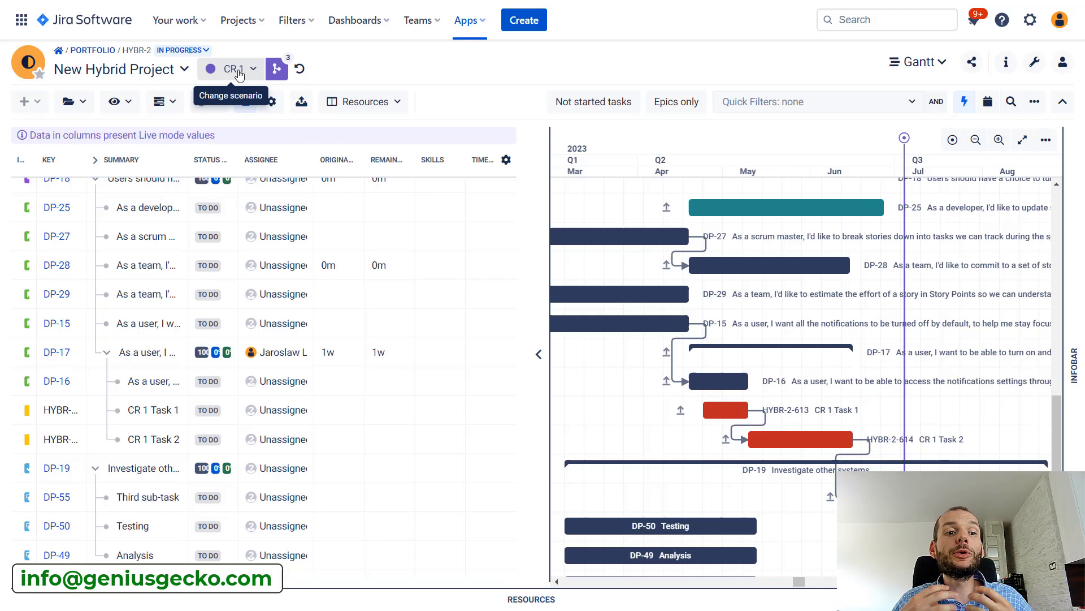
Review the monthly workload of the users beneath the Gantt chart and return to the task schedule
left_click(466, 598)
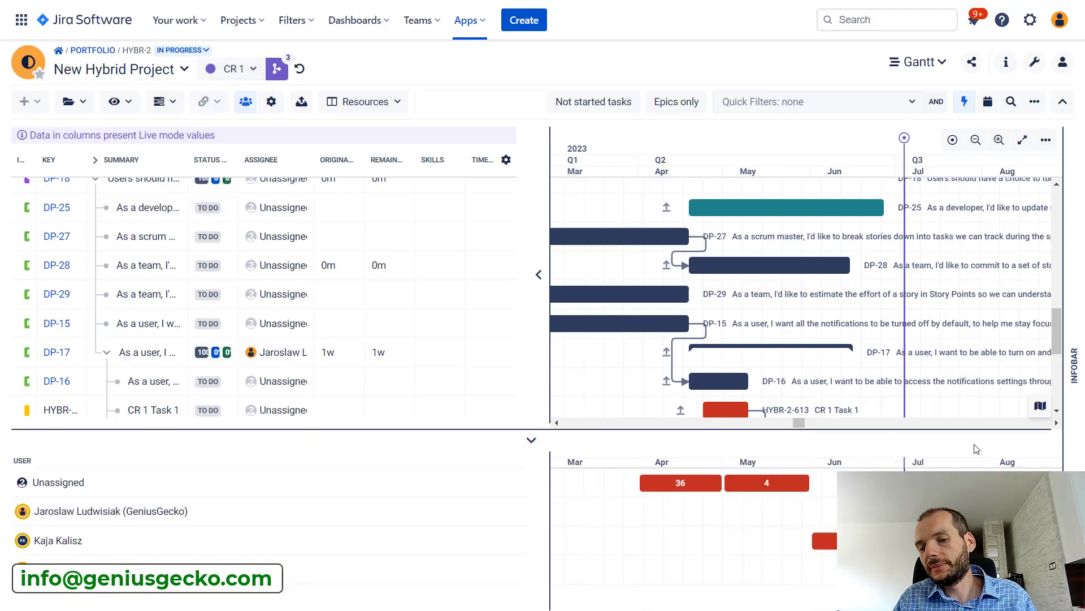
left_click(530, 442)
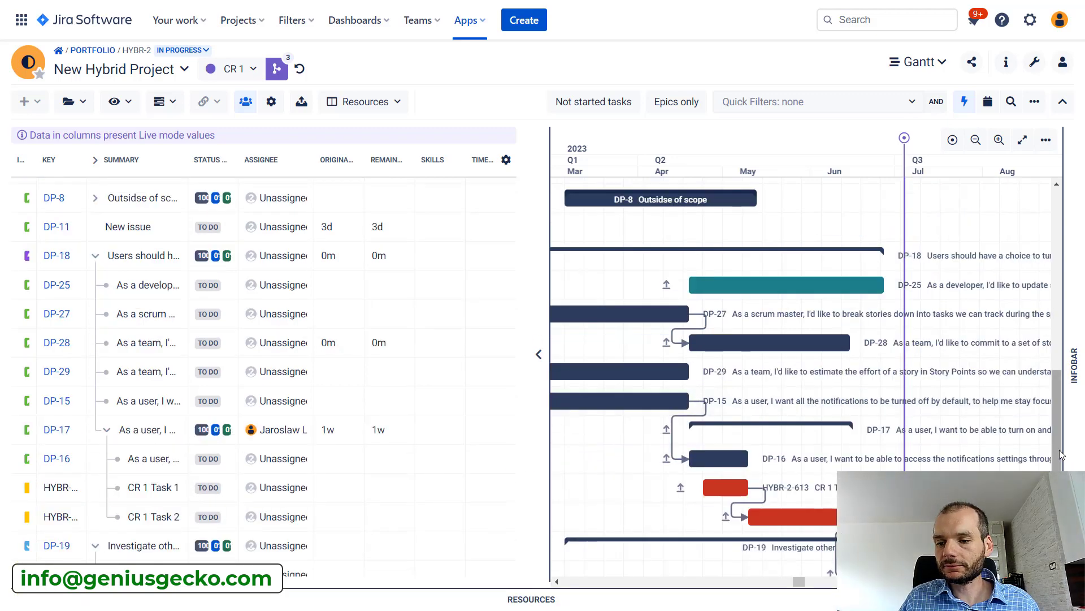
scroll(812, 402, "down", 3)
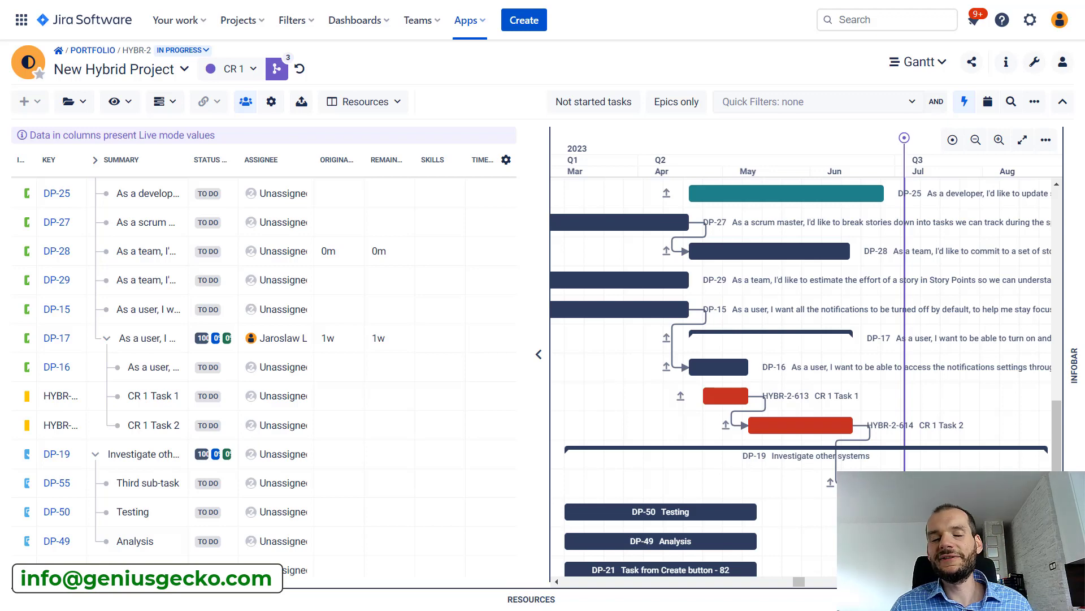
Merge the modified CR 1 scenario into the Live plan and confirm the merge
left_click(255, 68)
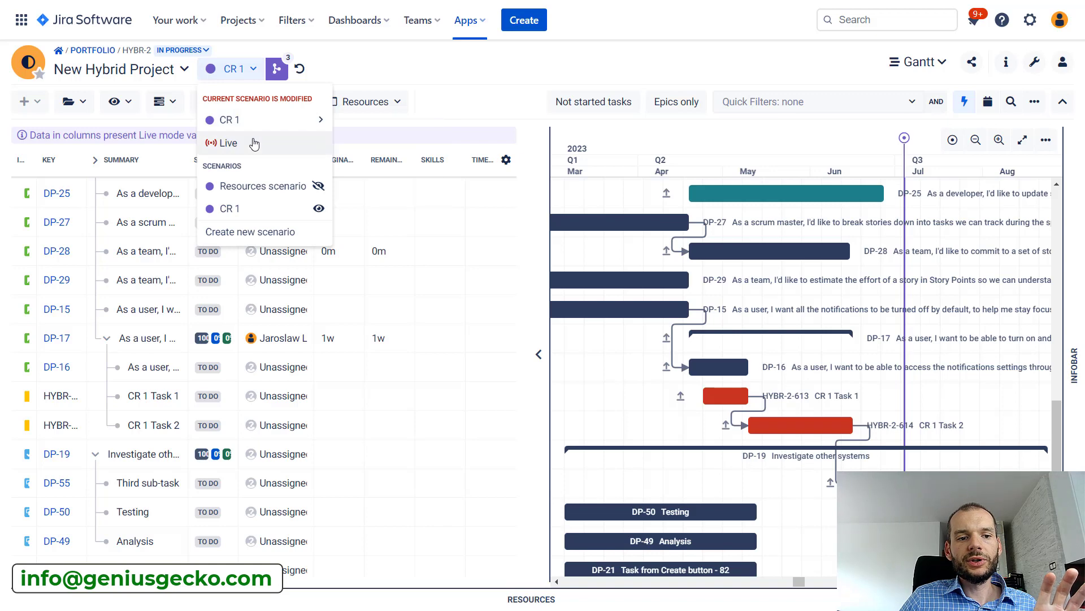
mouse_move(266, 121)
left_click(360, 117)
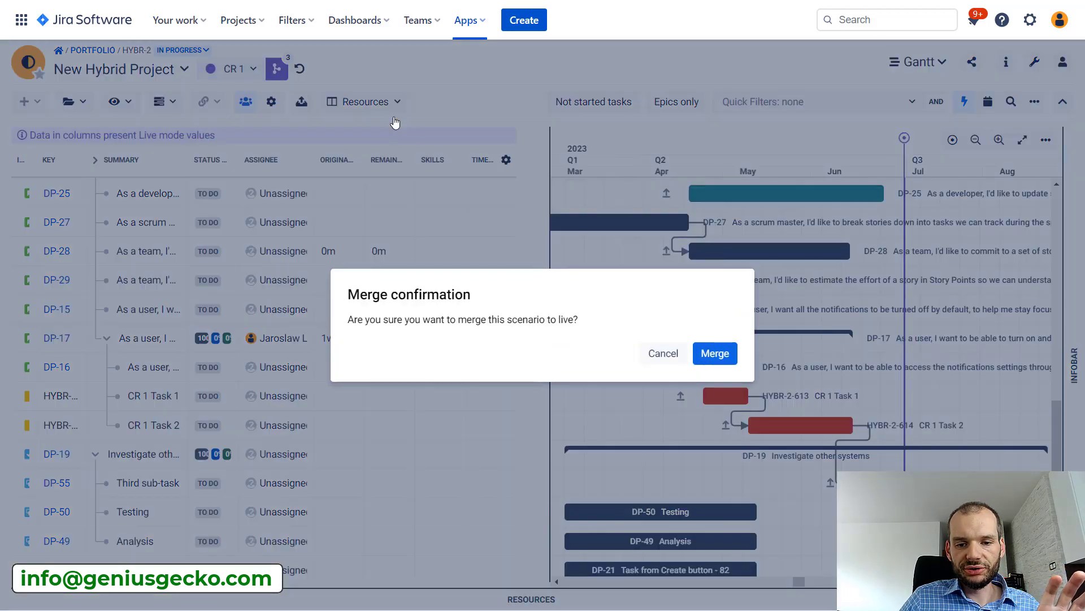
left_click(715, 353)
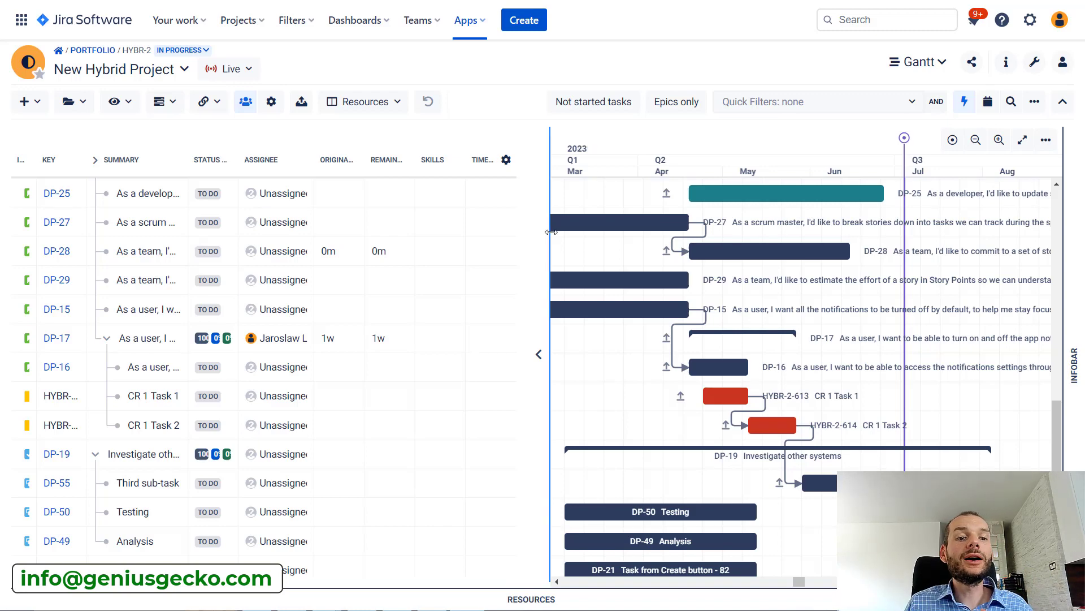
Try to convert the basic task CR 1 Task 1 to a Jira issue of type Task in Demo Project
mouse_move(111, 368)
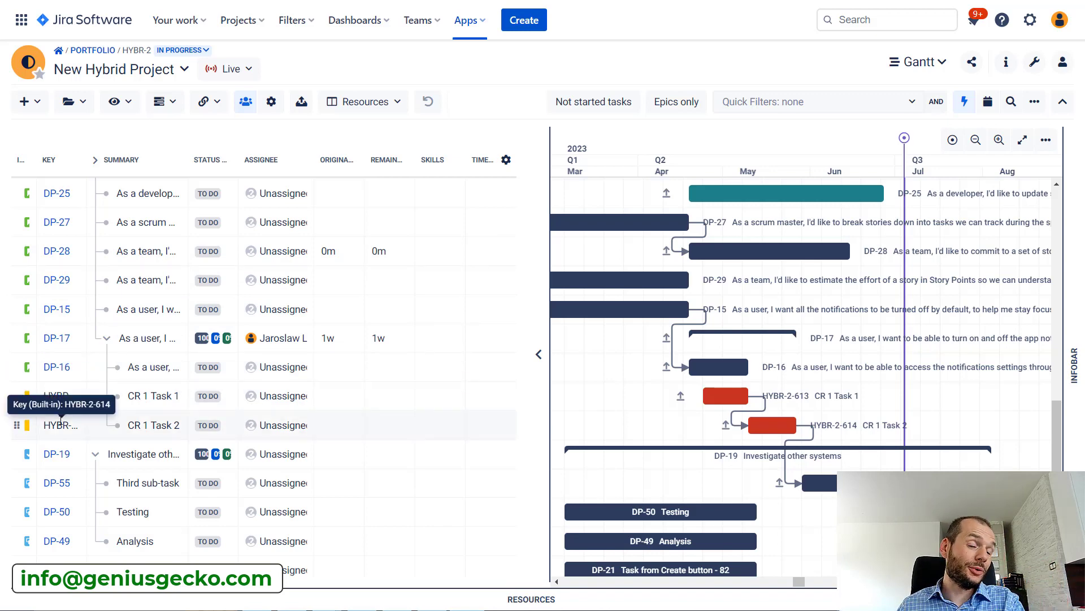
scroll(113, 288, "up", 3)
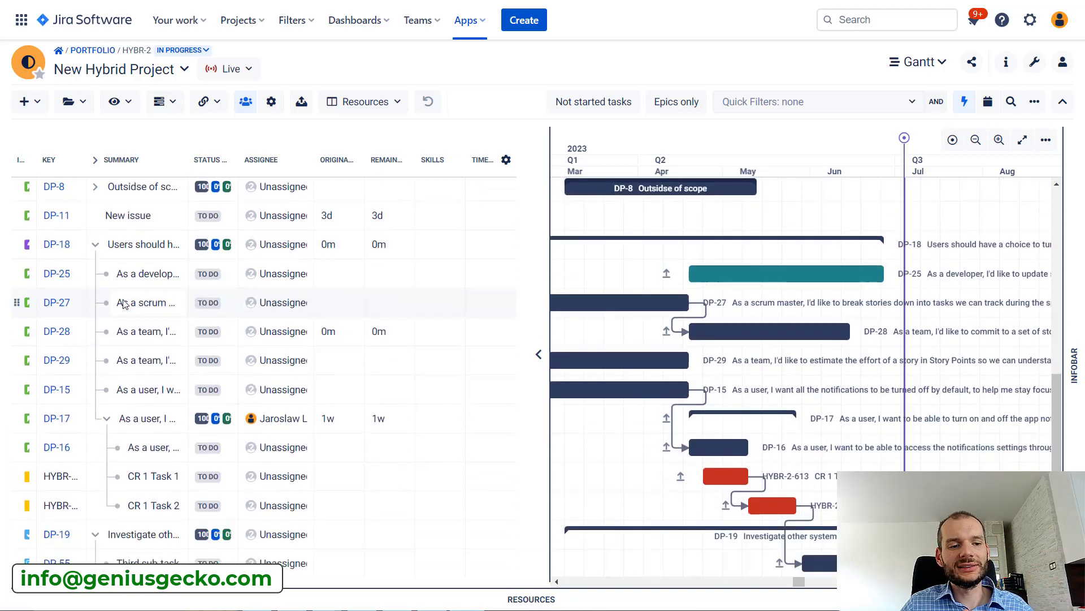
scroll(124, 304, "down", 5)
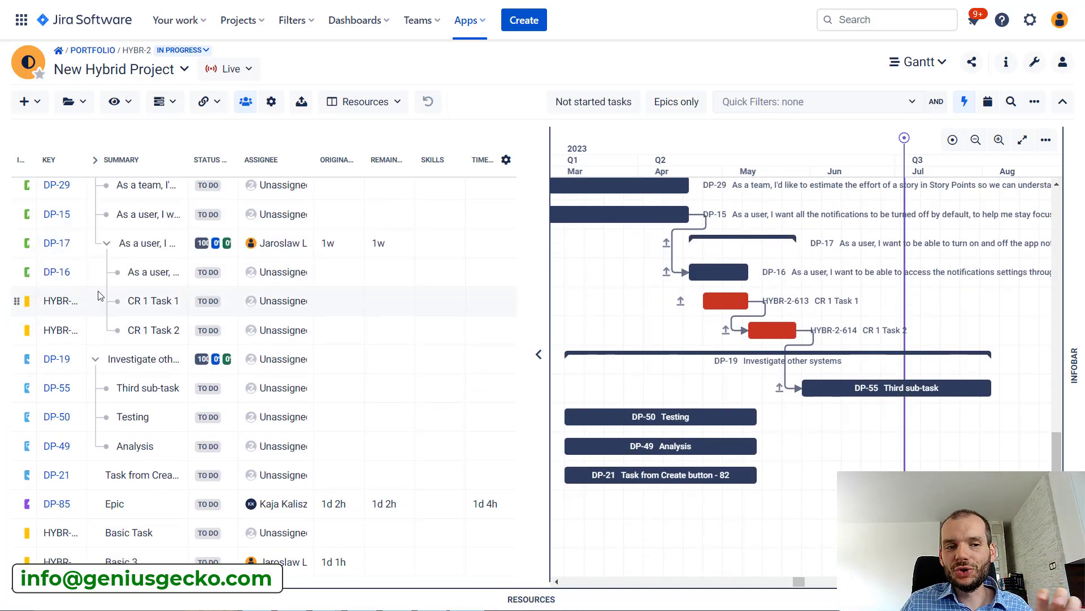
right_click(335, 315)
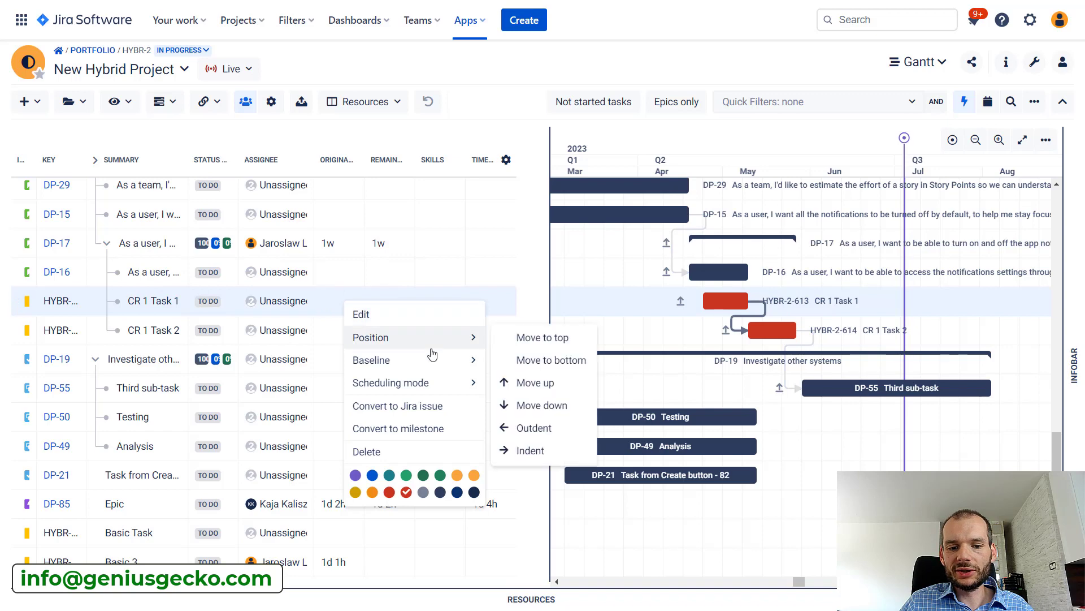
left_click(430, 406)
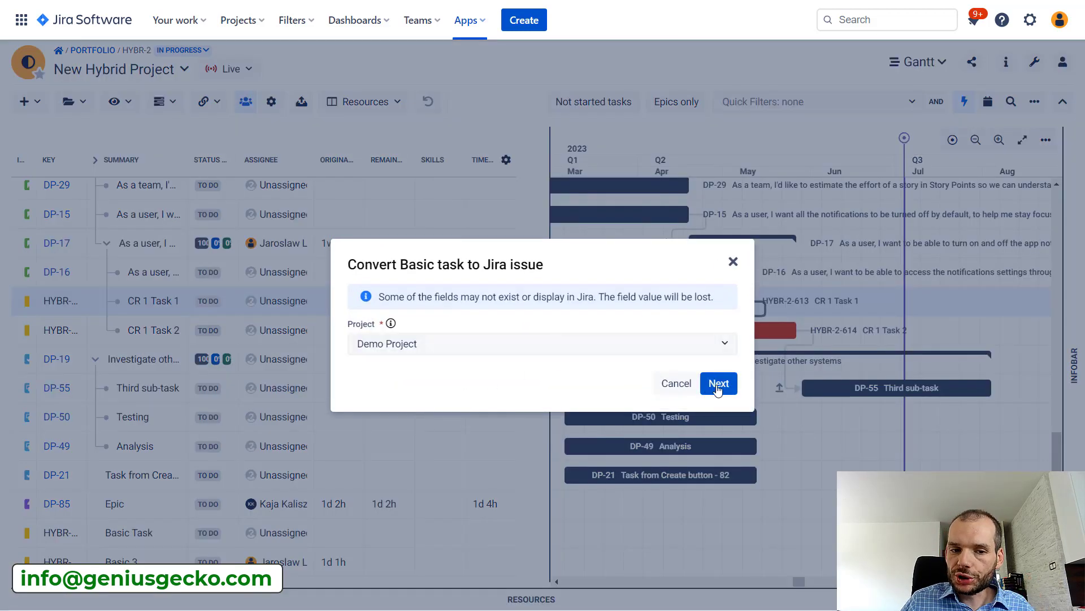
left_click(717, 384)
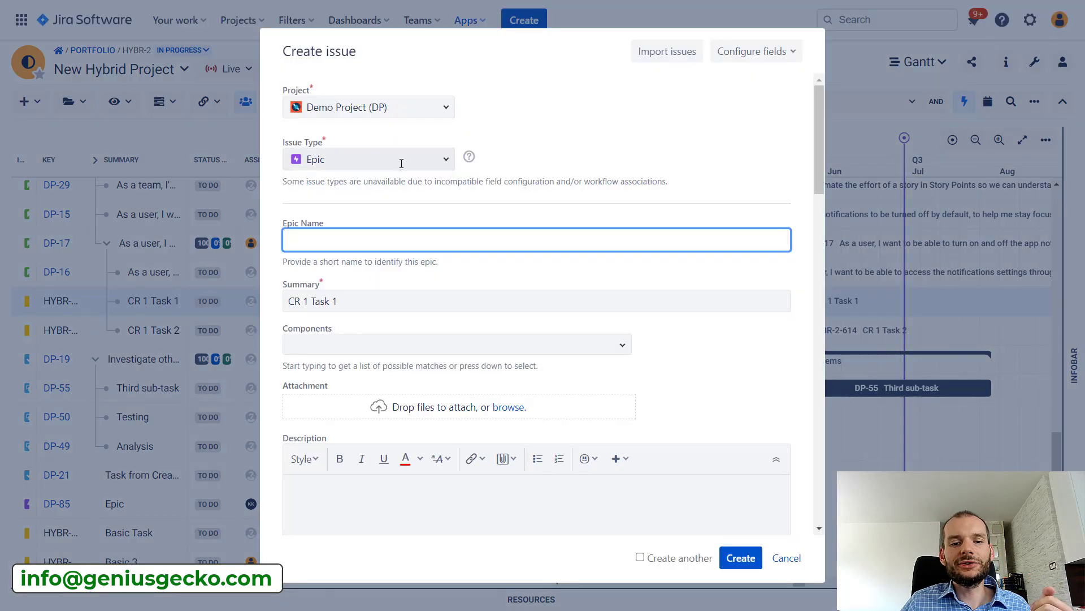
left_click(402, 163)
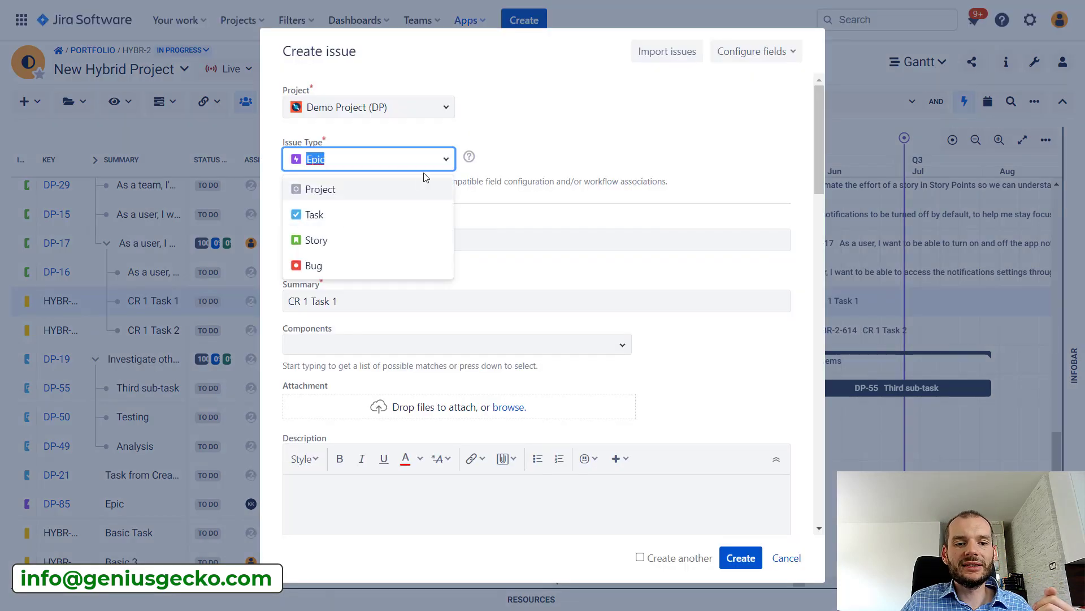
left_click(388, 211)
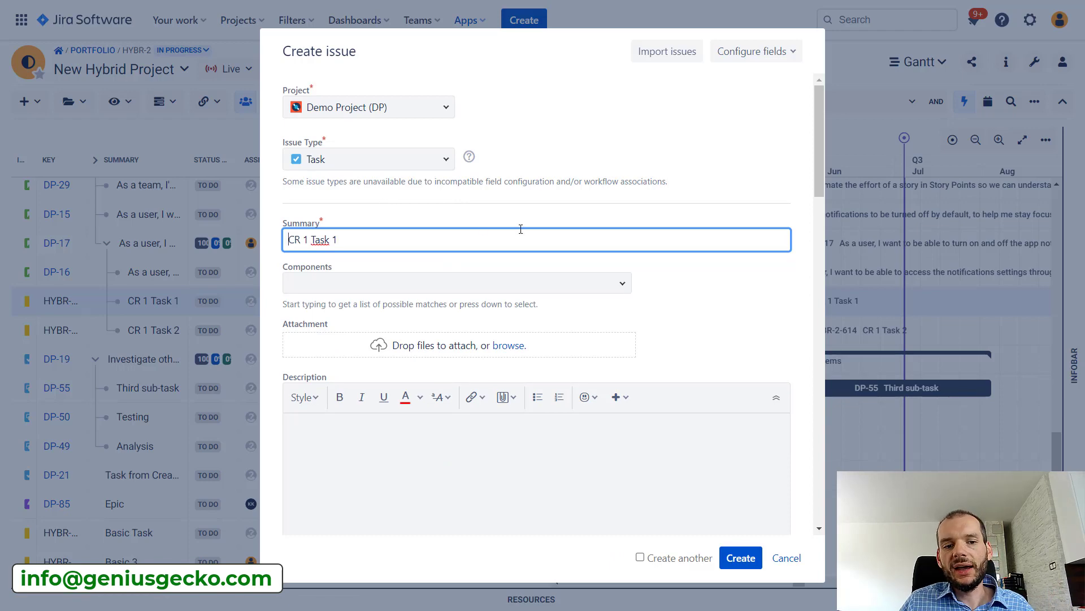
Review the fields of the issue form for CR 1 Task 1 and discard the form without creating the issue
scroll(521, 228, "down", 3)
scroll(296, 199, "up", 3)
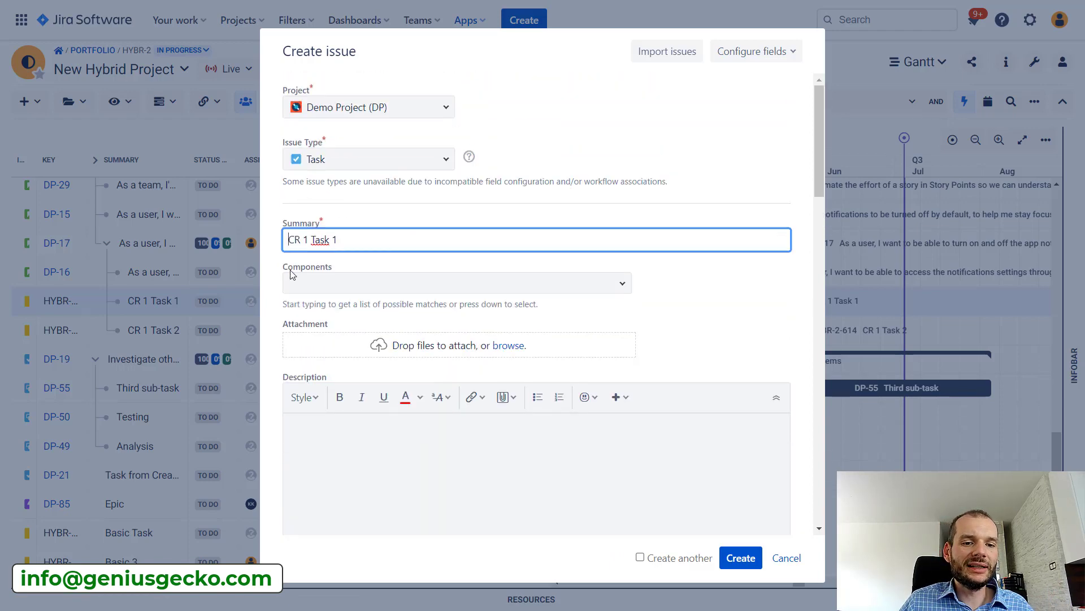
scroll(430, 228, "down", 5)
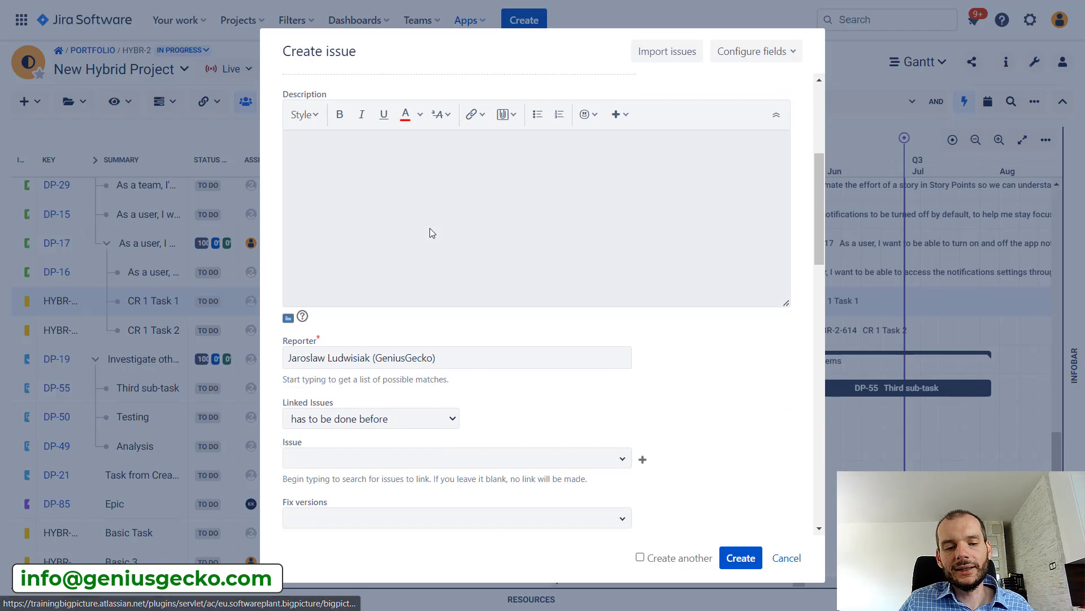
scroll(429, 228, "down", 15)
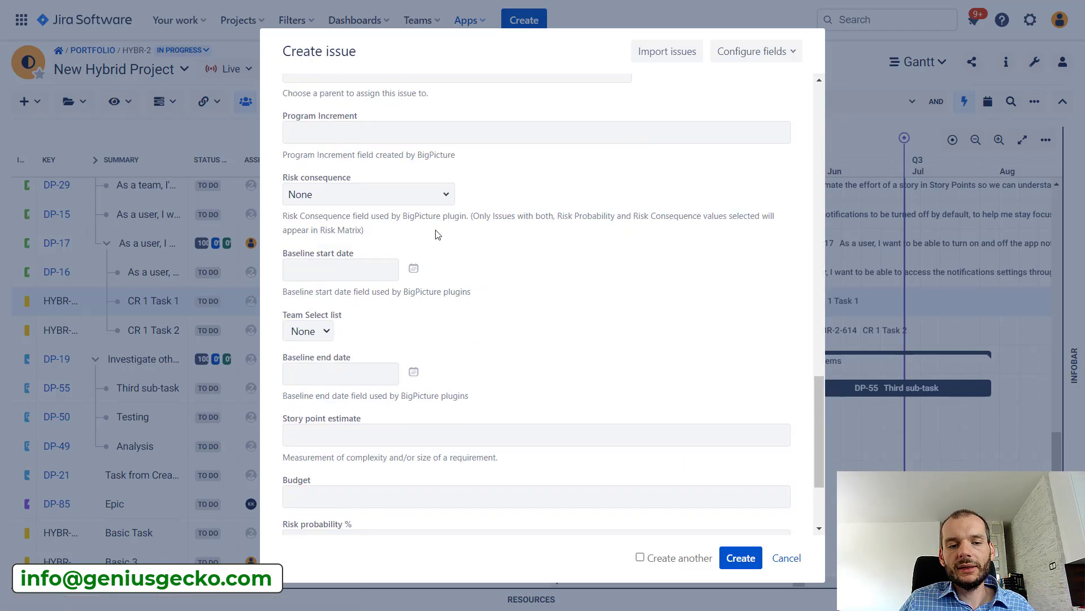
scroll(438, 235, "up", 15)
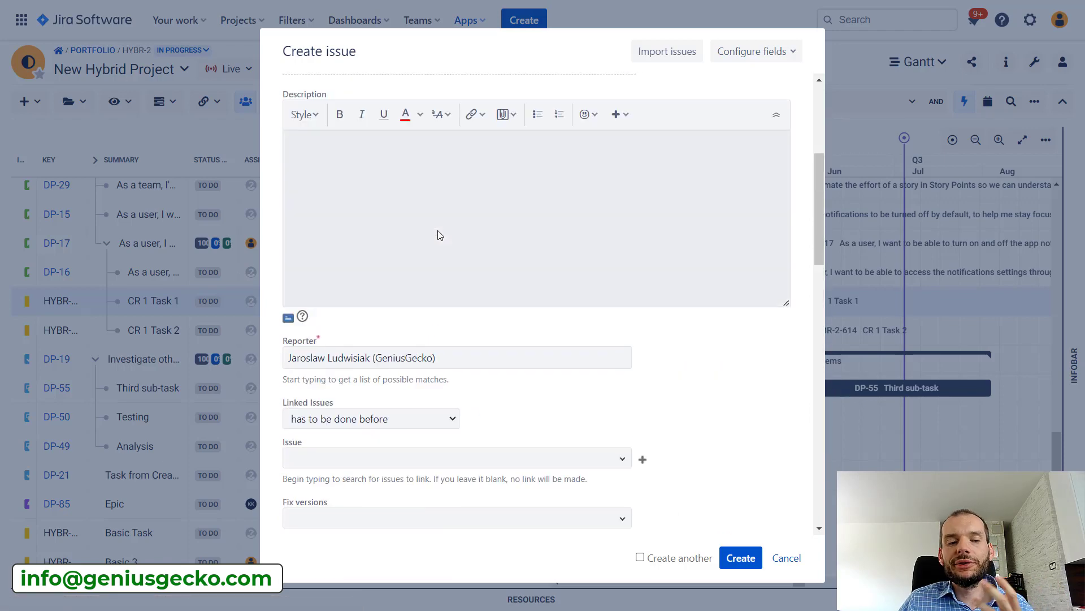
left_click(787, 558)
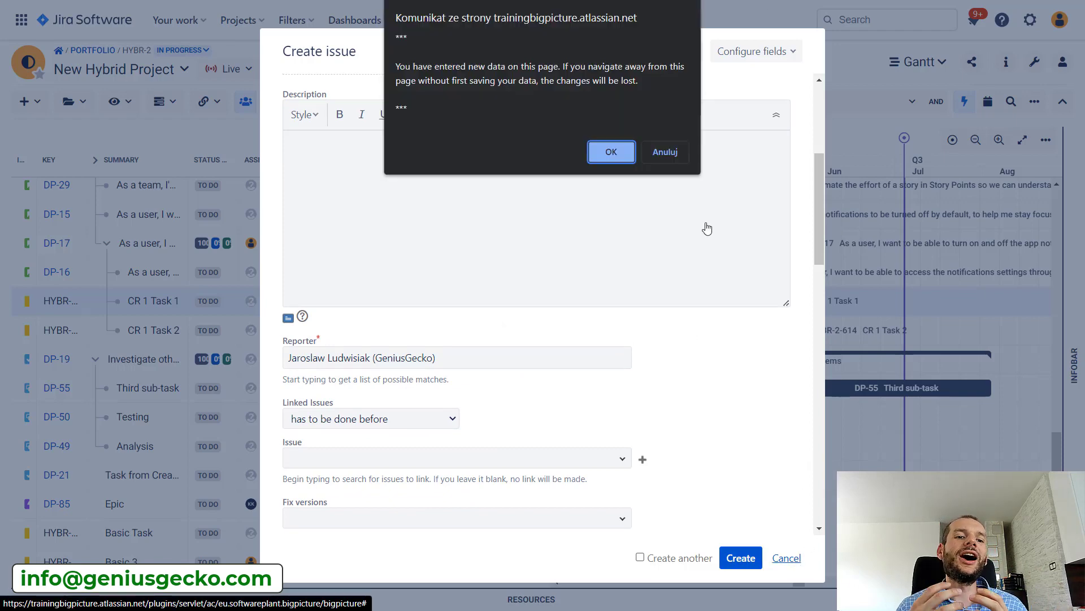
left_click(615, 153)
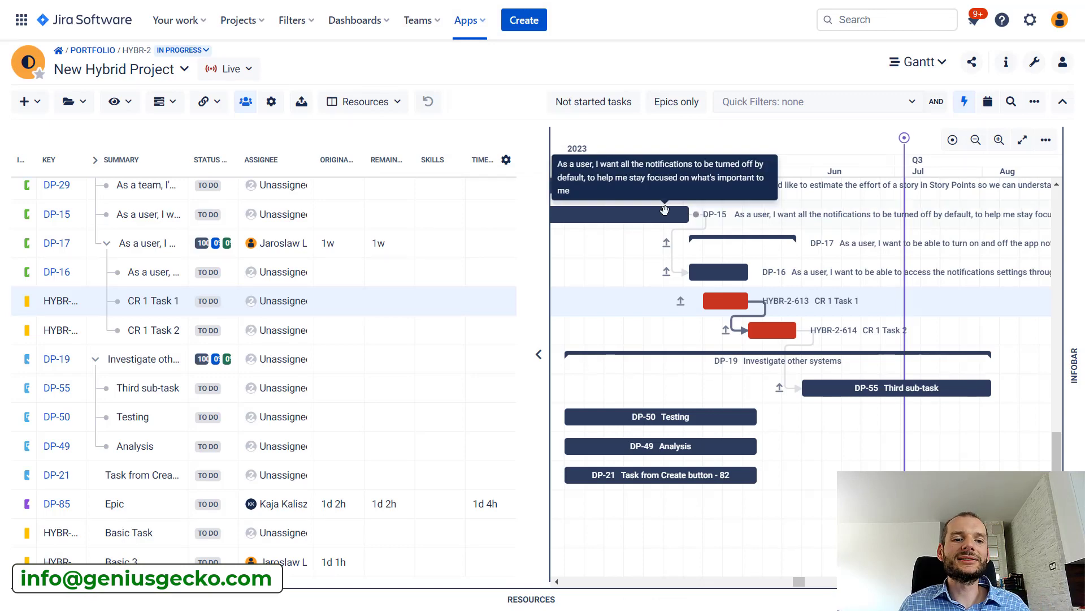